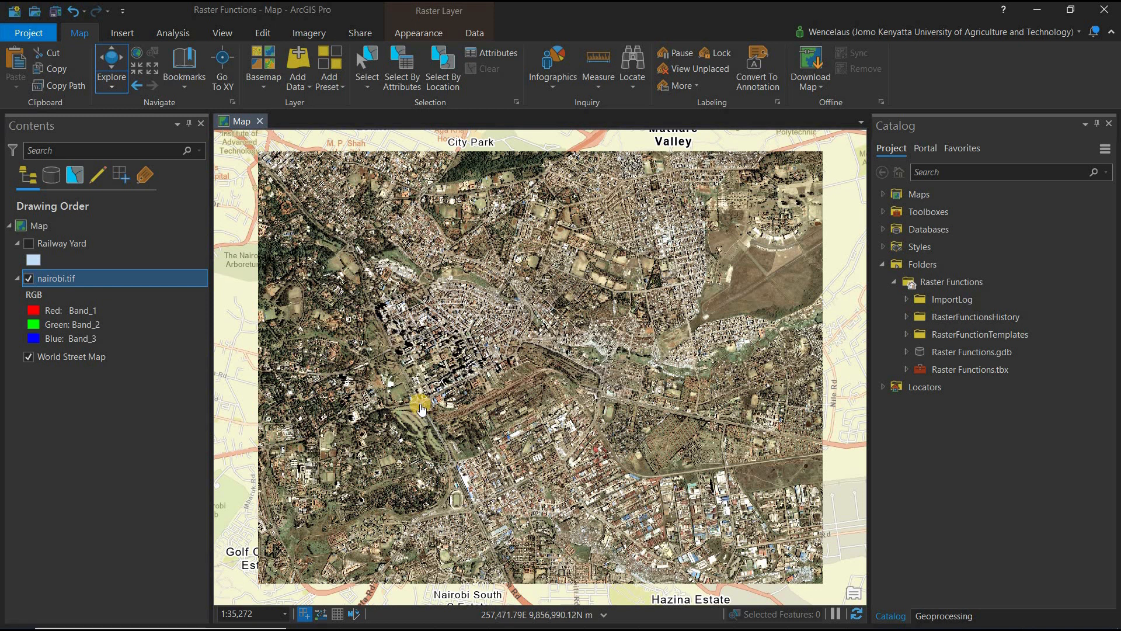
Step: Switch the nairobi.tif and Railway Yard layers off and on to compare them, leaving both visible
left_click(29, 279)
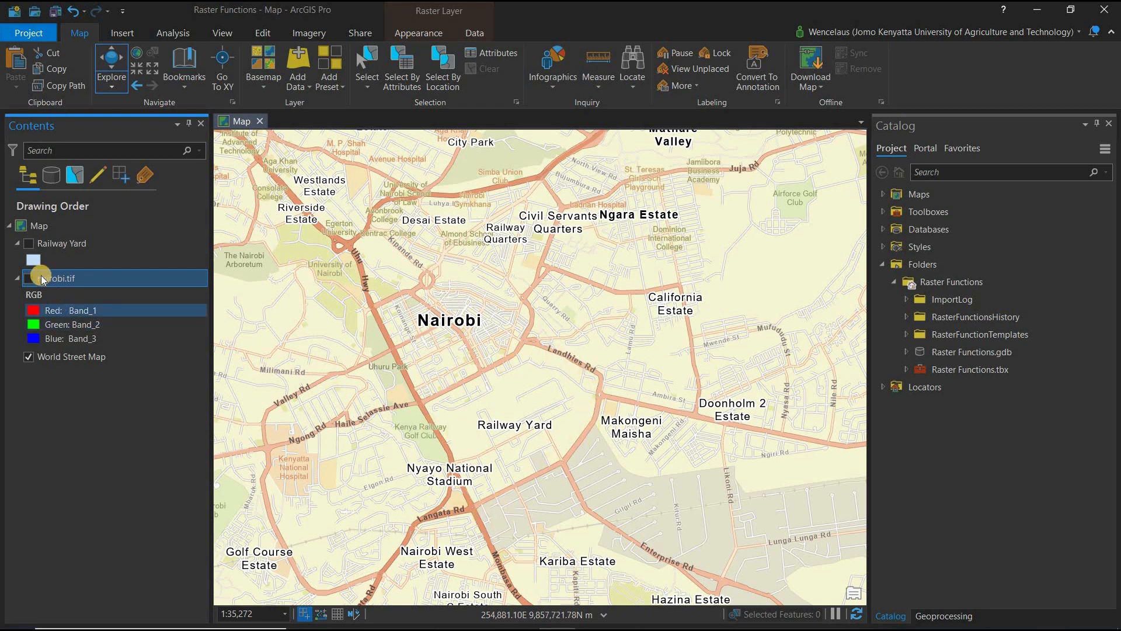
left_click(27, 244)
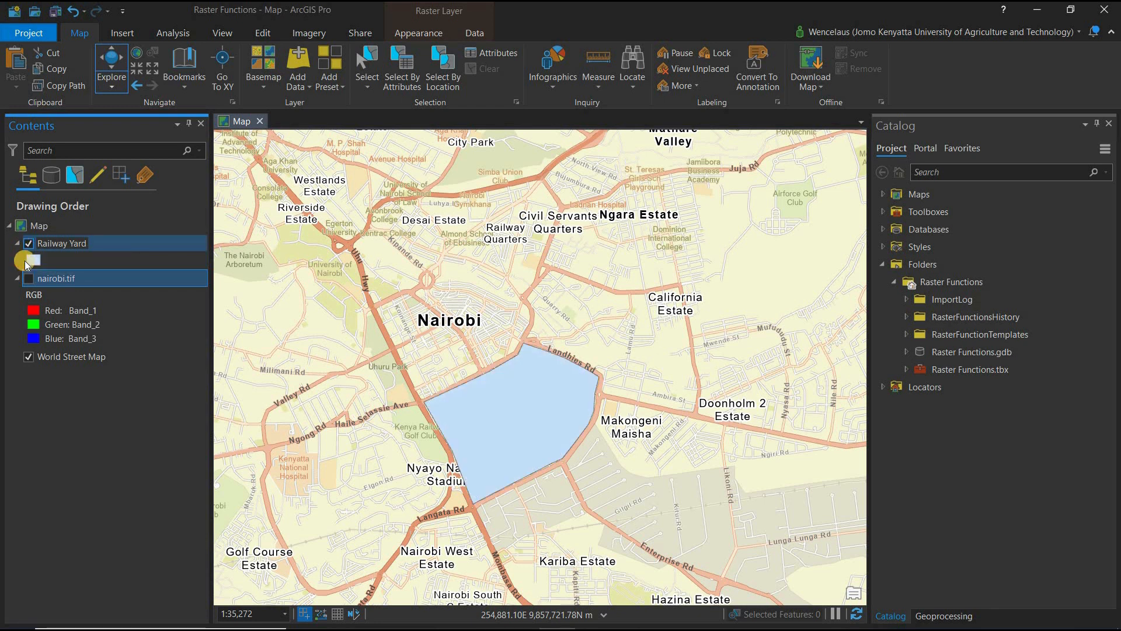
left_click(28, 243)
left_click(28, 279)
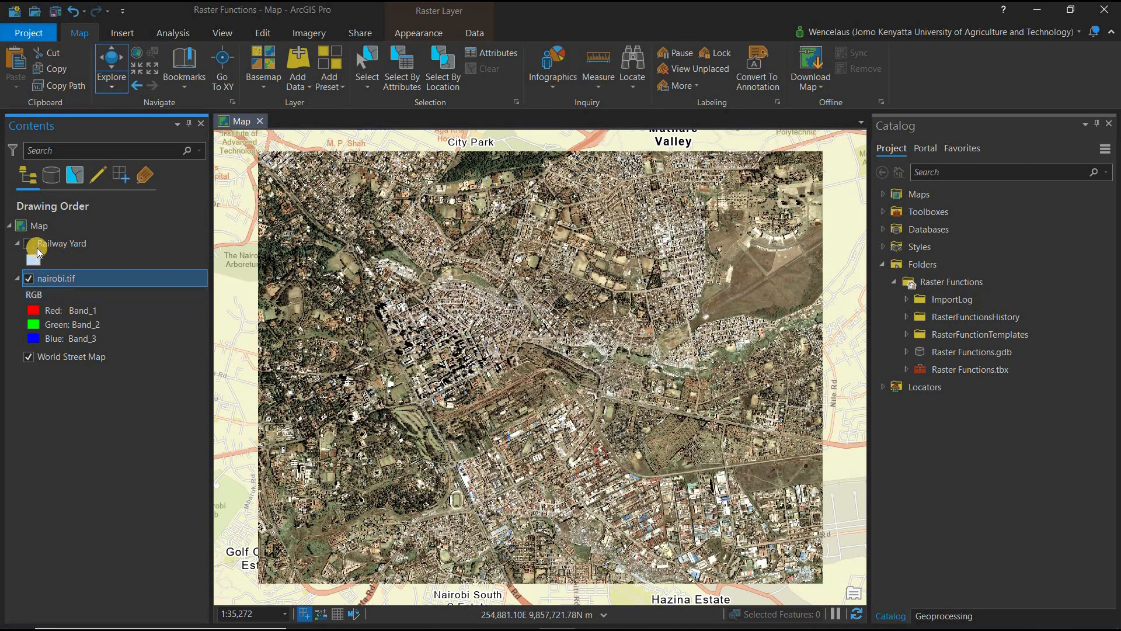
left_click(28, 243)
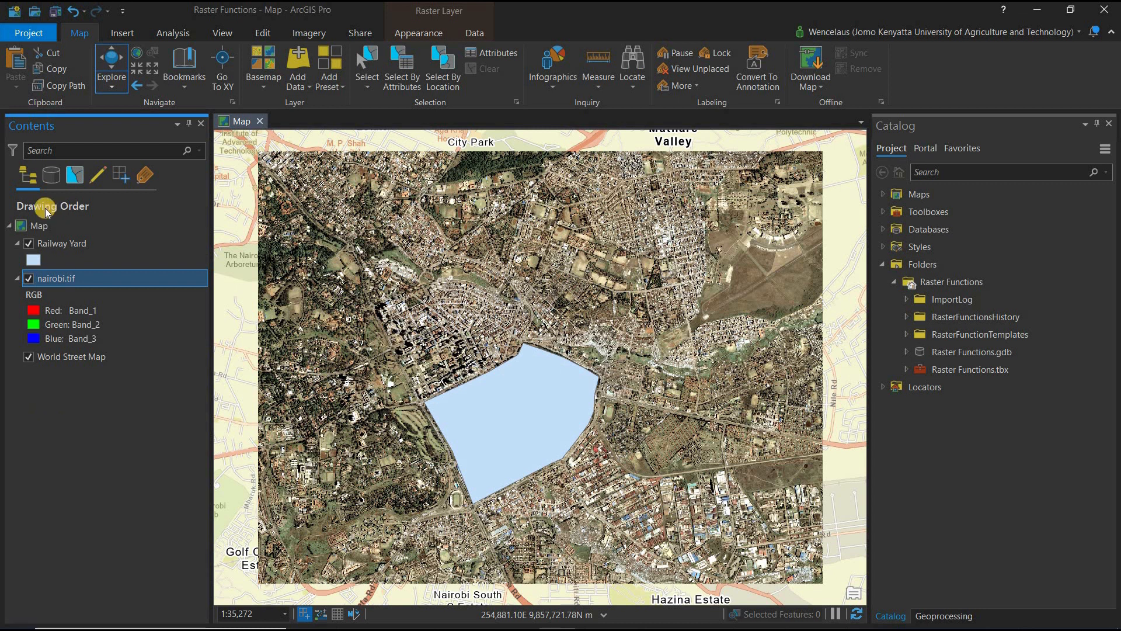
Step: Search the raster functions for "clip" and open the Clip function's properties
left_click(302, 30)
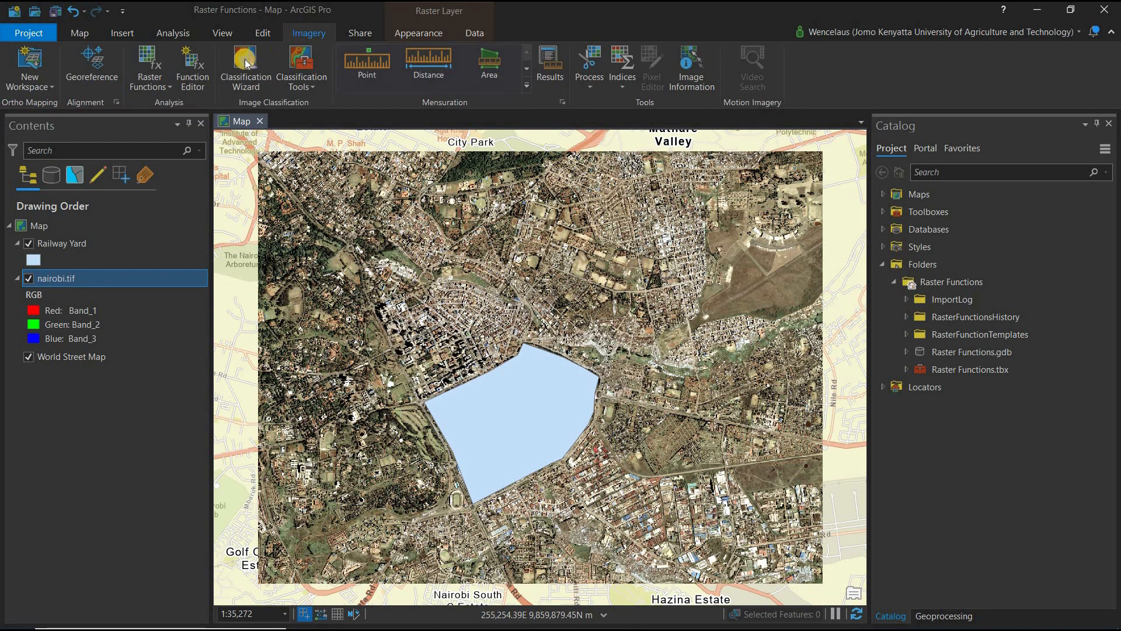
left_click(150, 61)
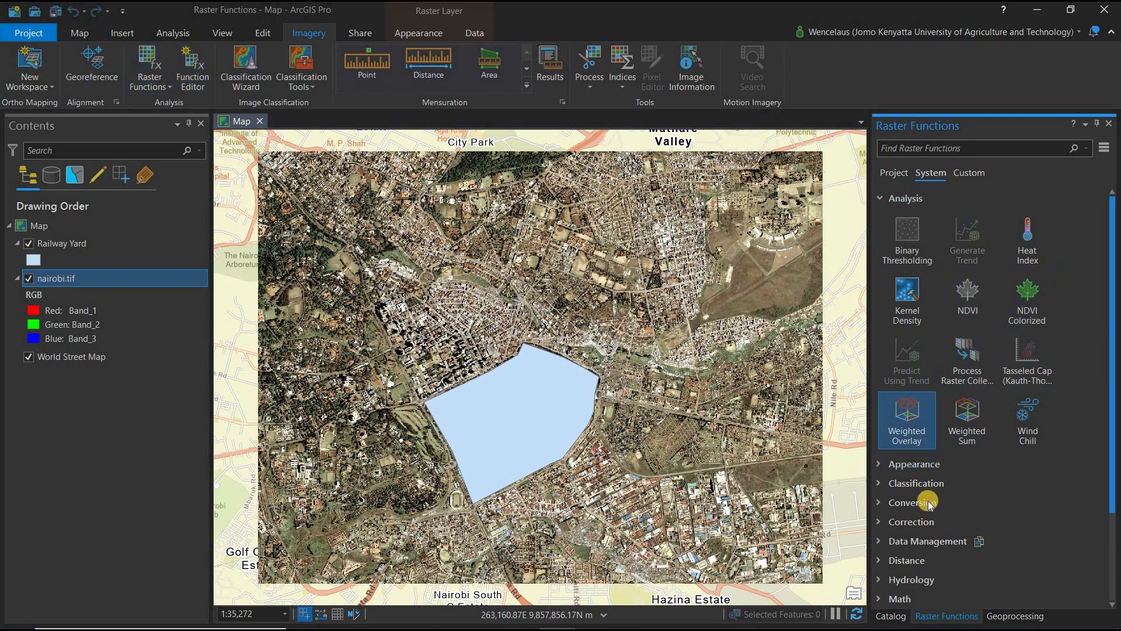
scroll(935, 502, "down", 3)
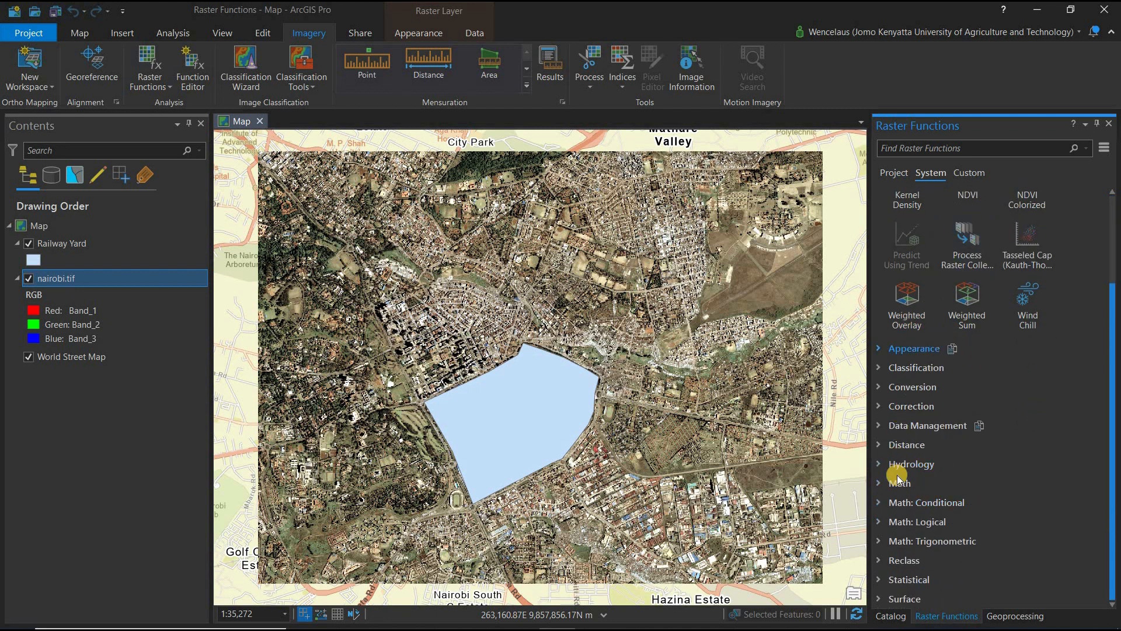
left_click(878, 426)
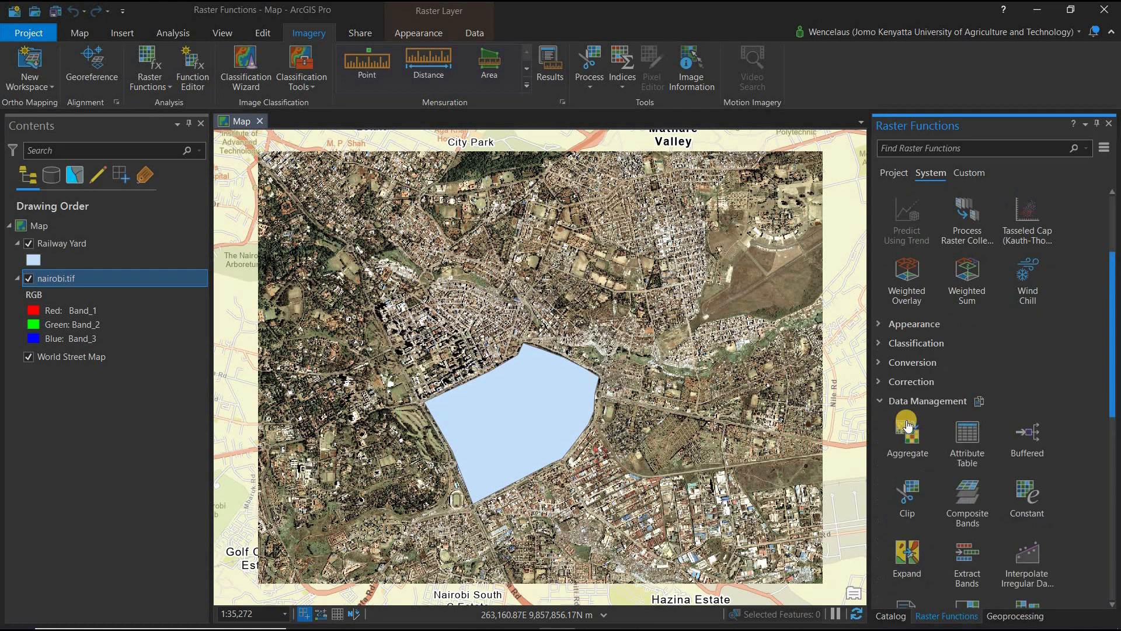
scroll(905, 421, "down", 1)
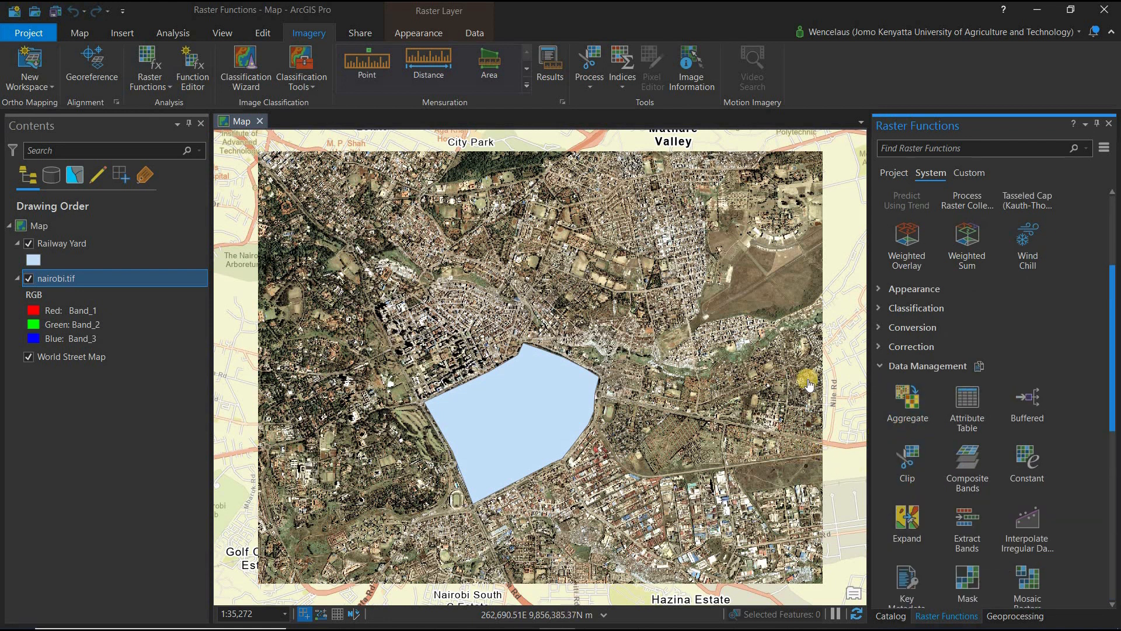
left_click(895, 148)
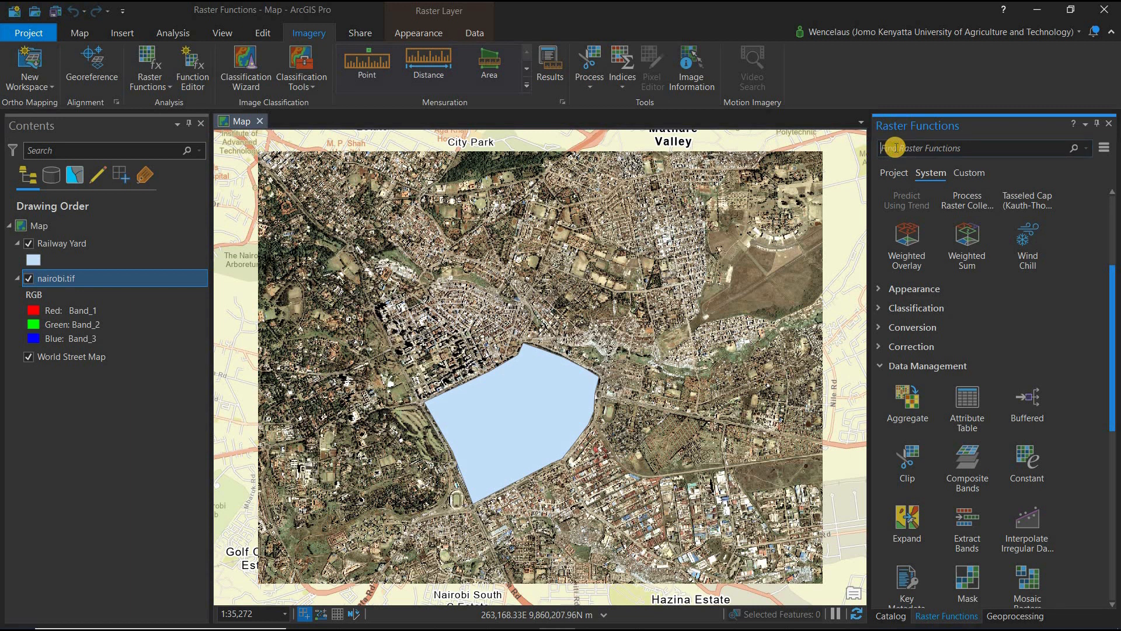
type("clip")
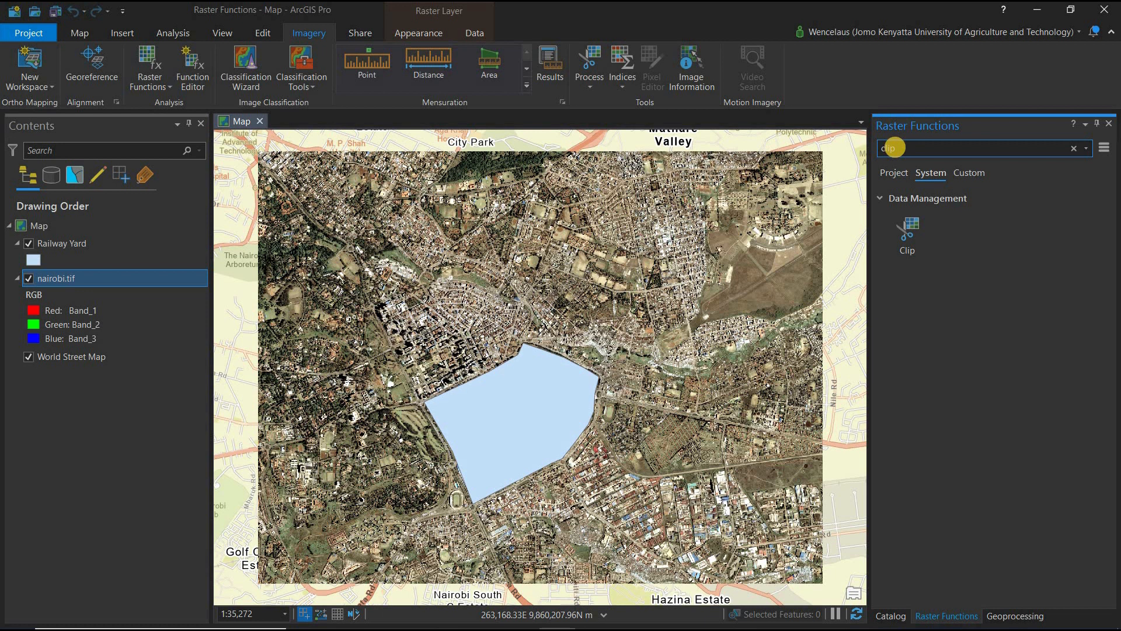
left_click(916, 241)
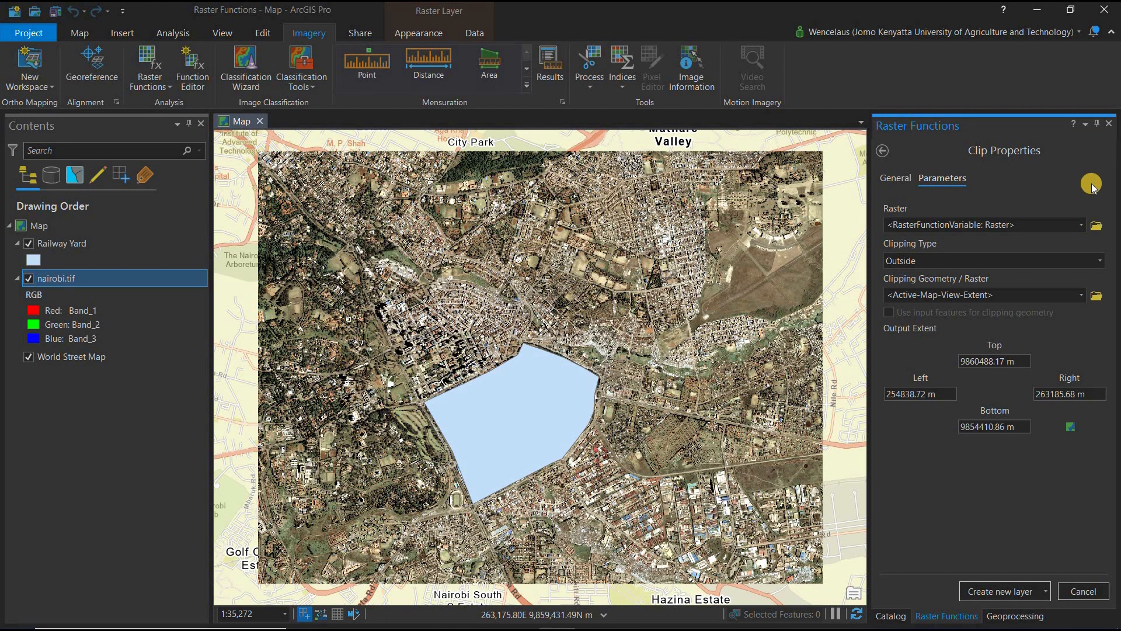
Step: Clip nairobi.tif to the Railway Yard polygon, using the input features as clipping geometry, and create the result as a new layer
left_click(1080, 226)
left_click(960, 239)
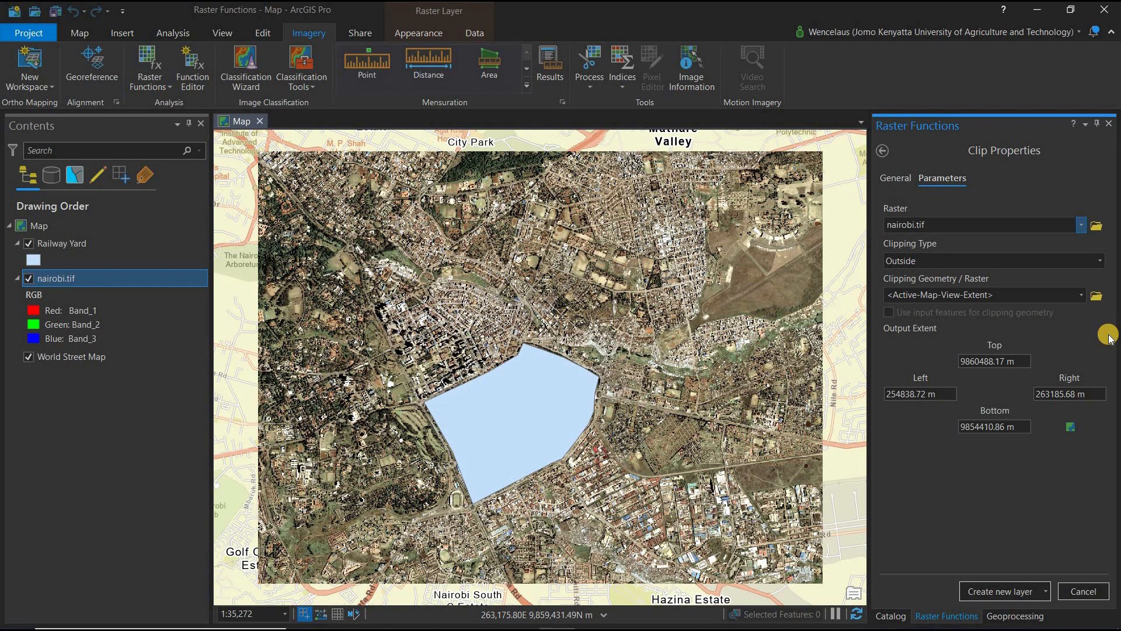
left_click(1081, 296)
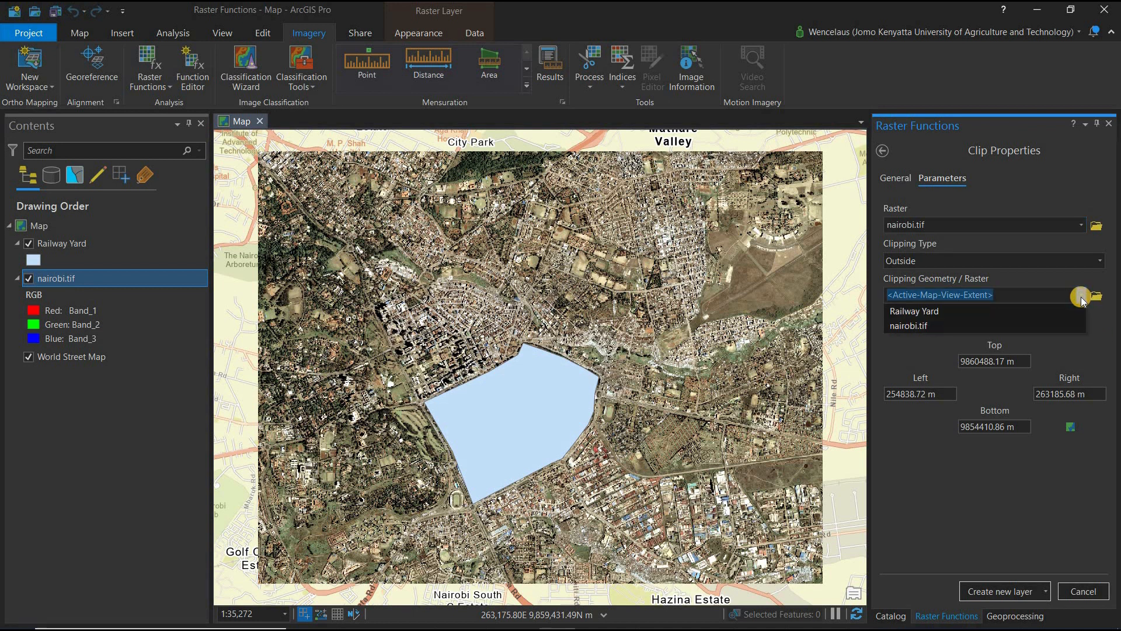
left_click(999, 311)
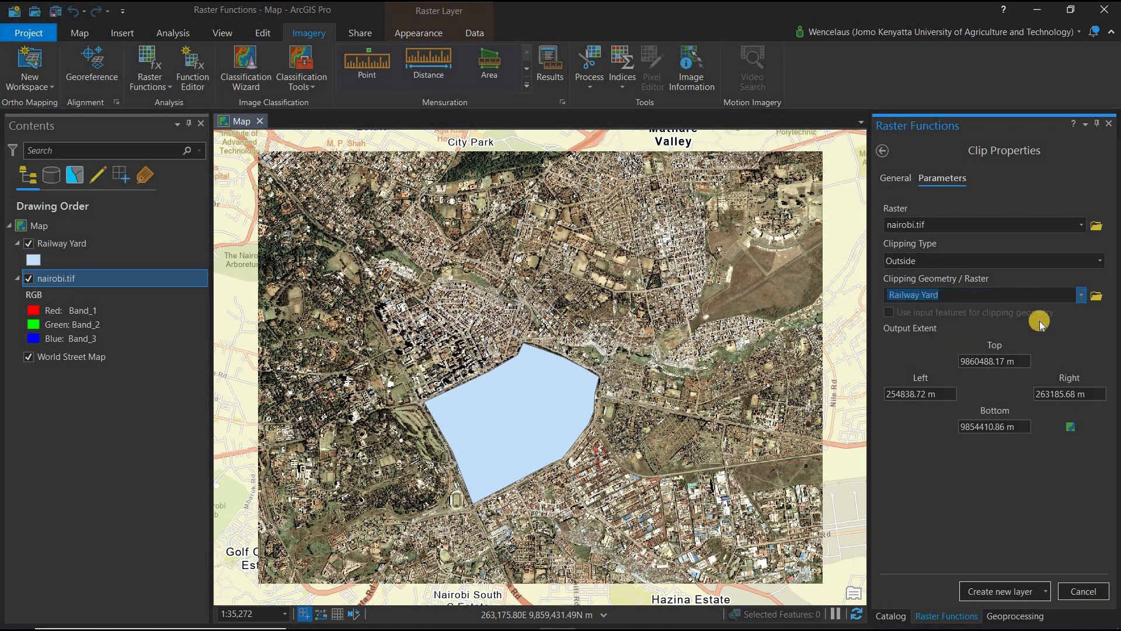
left_click(888, 313)
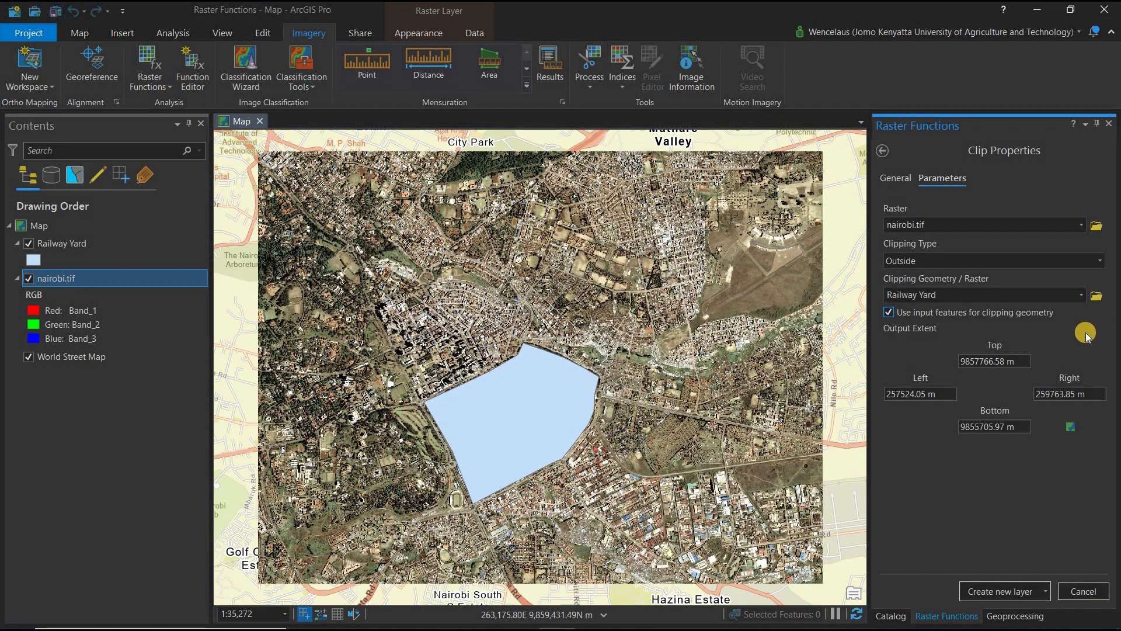
left_click(994, 591)
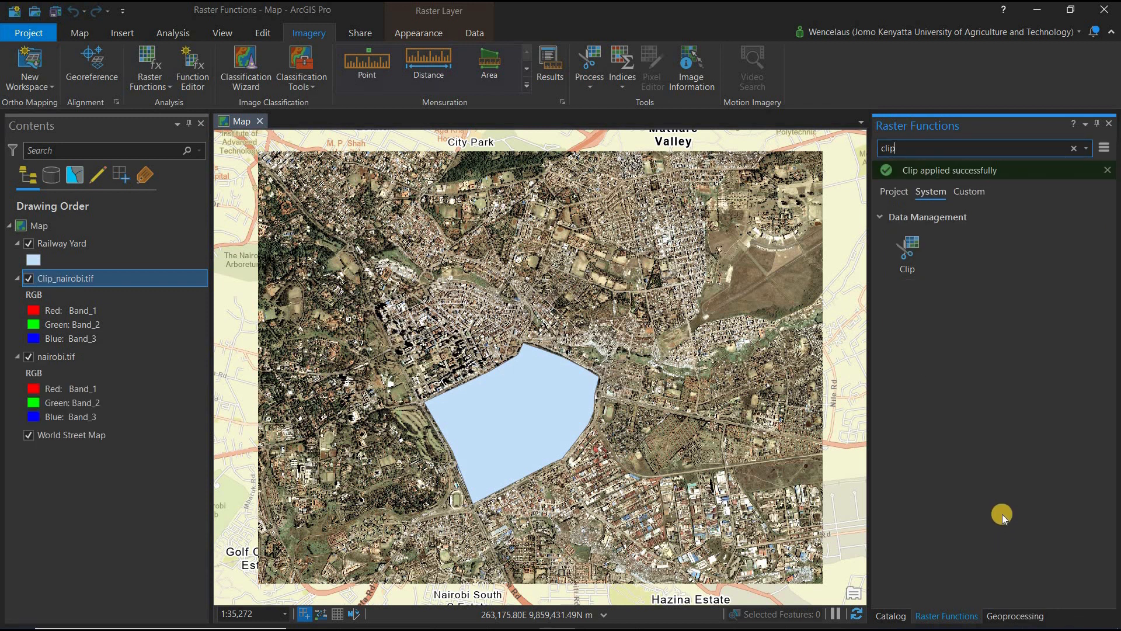
Step: Hide the Railway Yard and nairobi.tif layers and zoom the map to the Clip_nairobi.tif layer
left_click(29, 244)
left_click(27, 357)
left_click(64, 280)
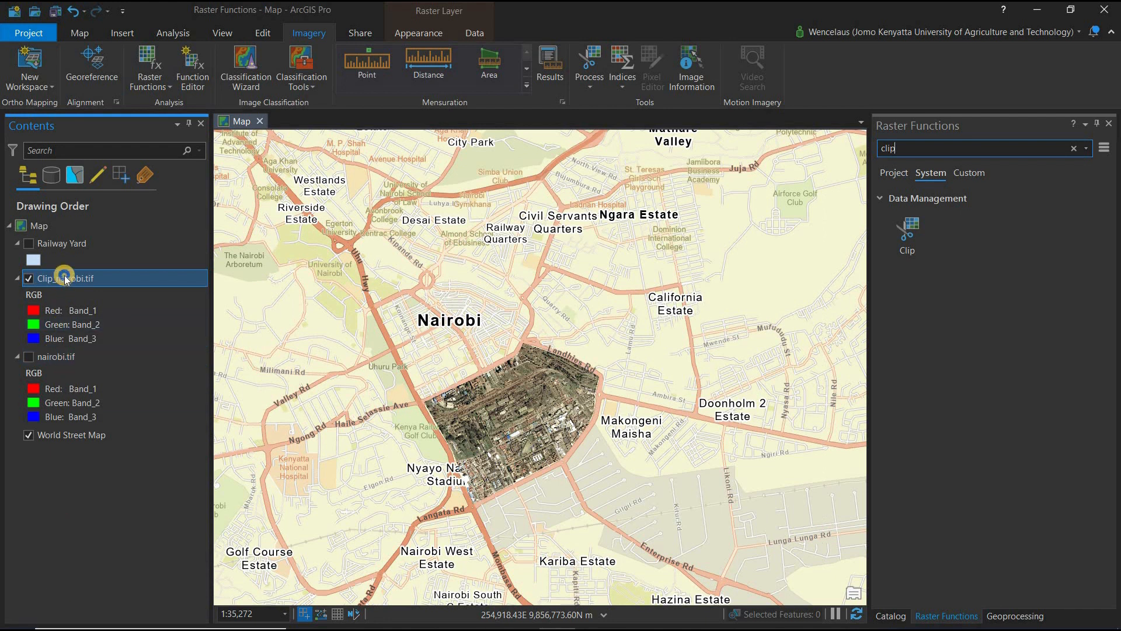
right_click(64, 279)
left_click(103, 378)
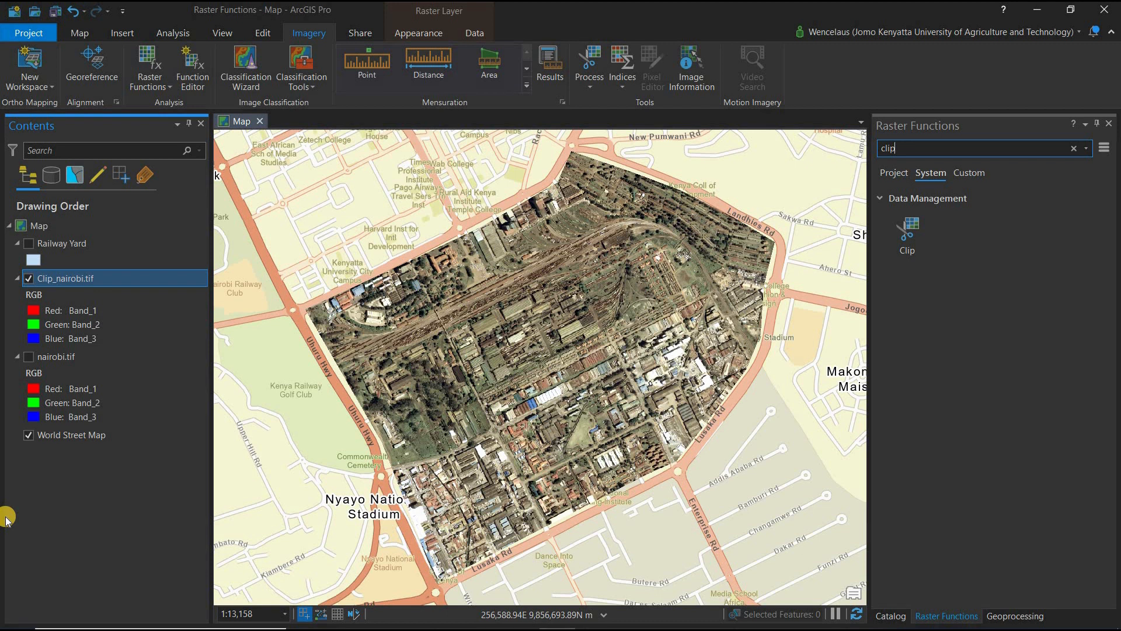
Step: Start a raster export of the Clip_nairobi.tif layer and name the output dataset RailwayYard.tif in the Raster Functions folder
right_click(61, 279)
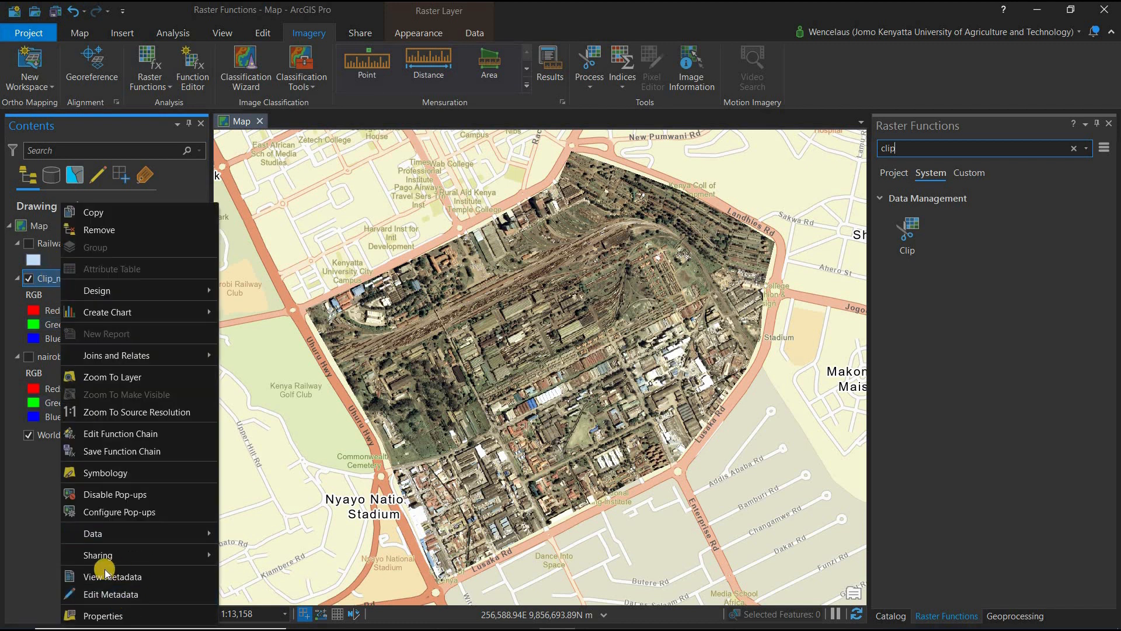
mouse_move(130, 535)
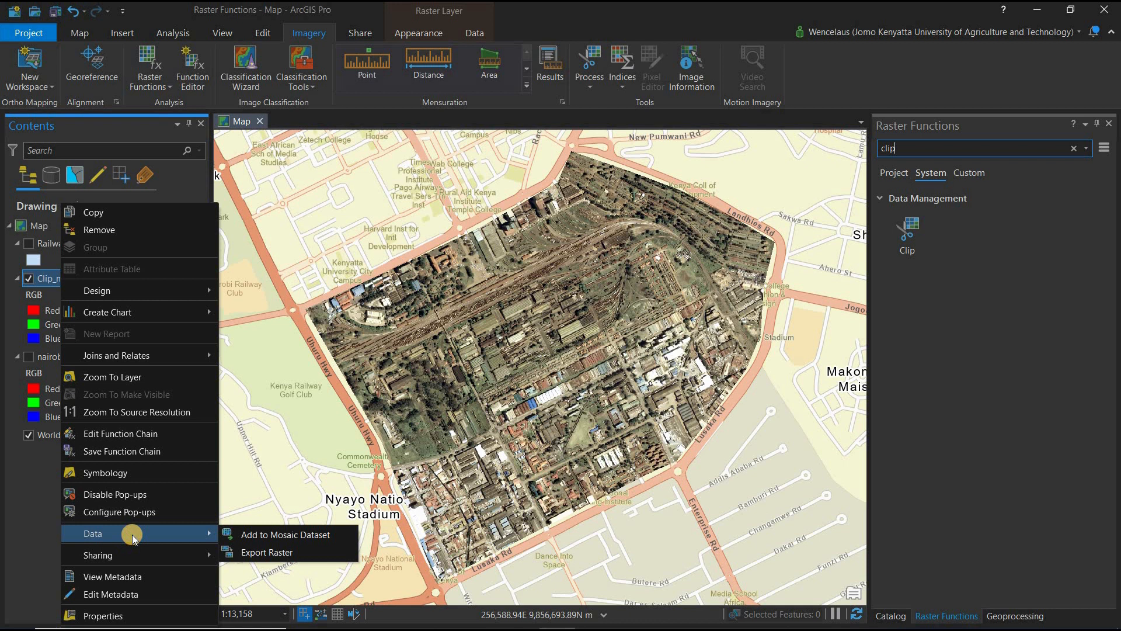
left_click(271, 552)
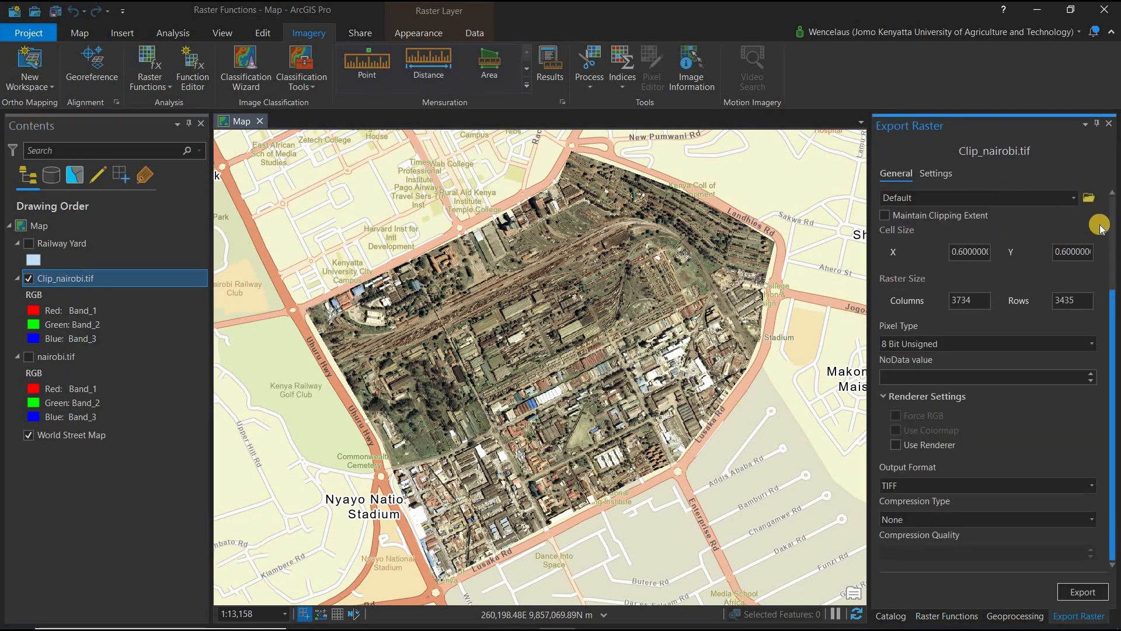
scroll(1102, 227, "up", 3)
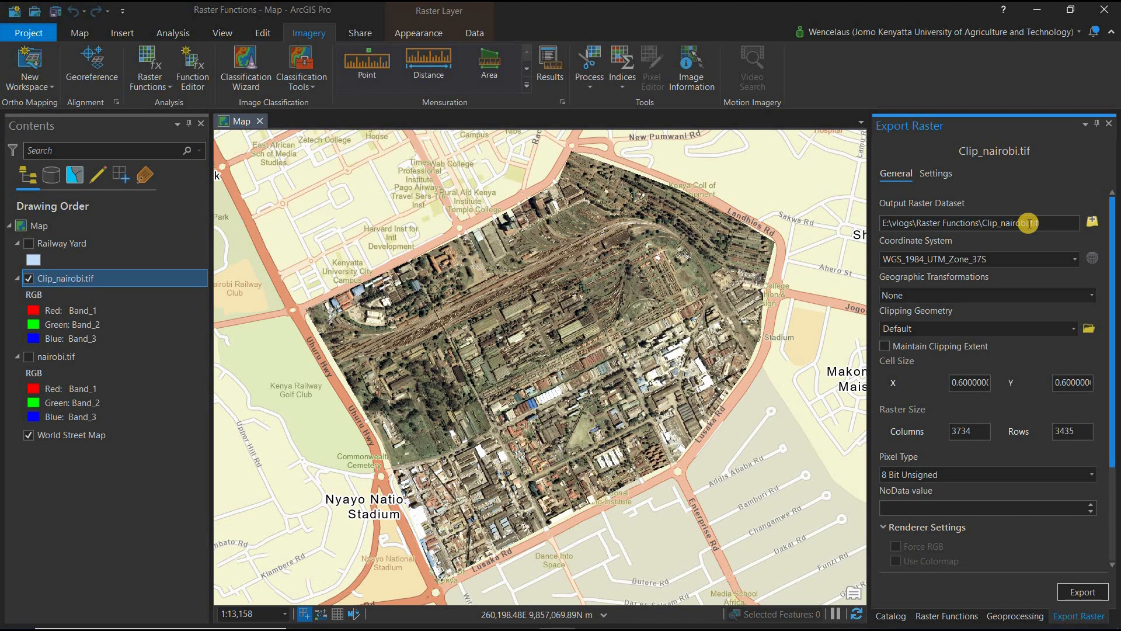
left_click_drag(1029, 220, 987, 220)
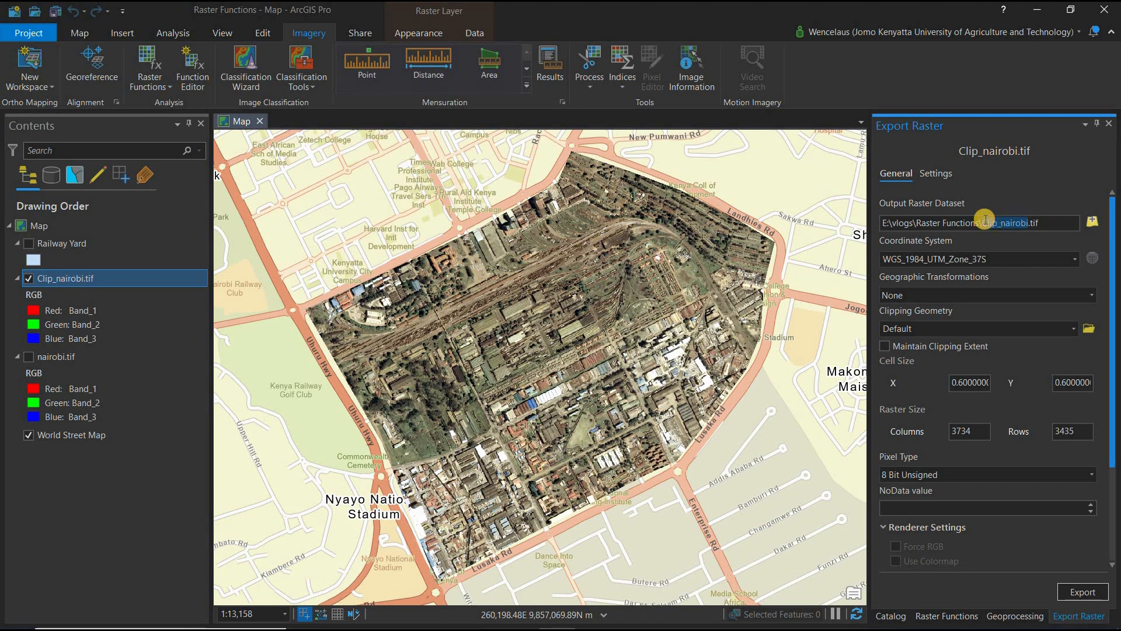
type("RailwayYard")
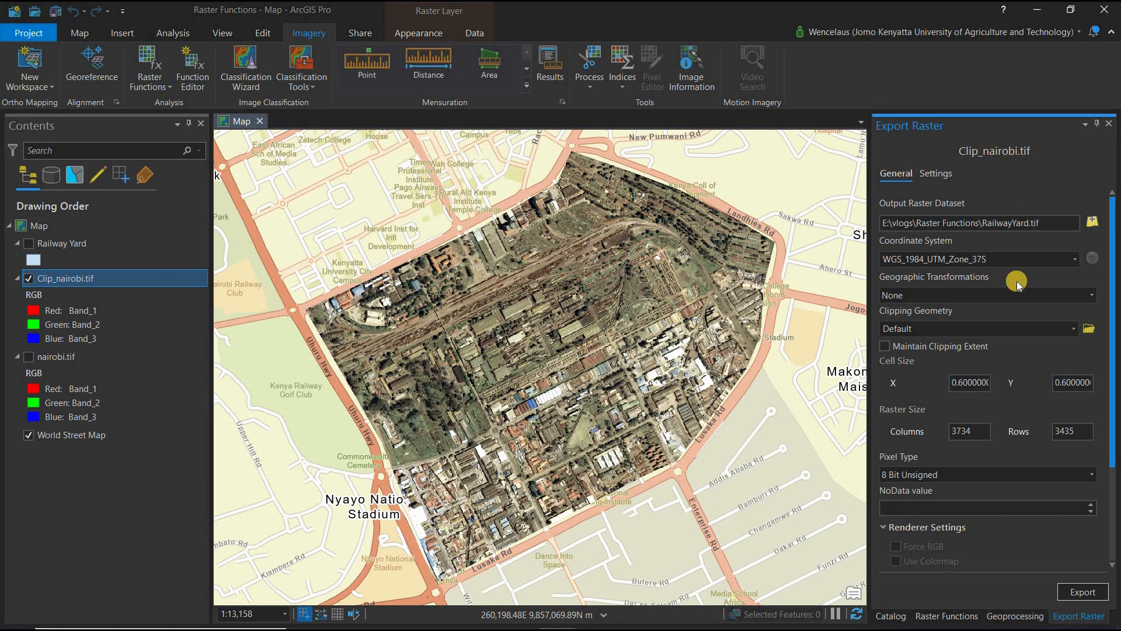
Step: Set the export's clipping geometry to match the extent of the Clip_nairobi.tif layer
scroll(1017, 283, "down", 1)
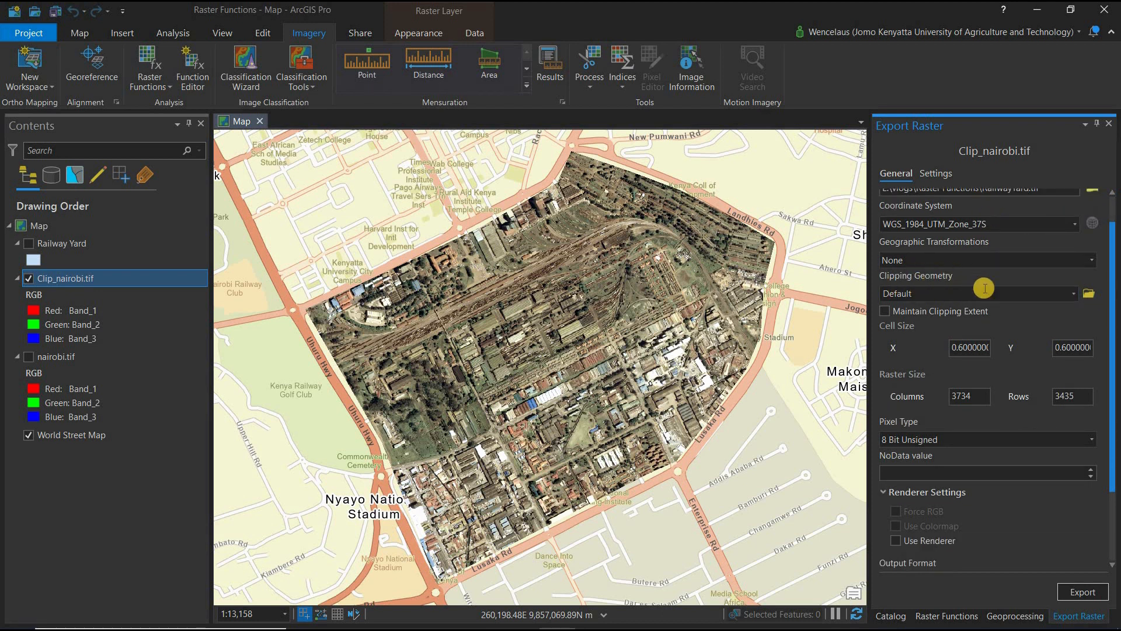
scroll(987, 291, "up", 1)
scroll(1022, 295, "down", 1)
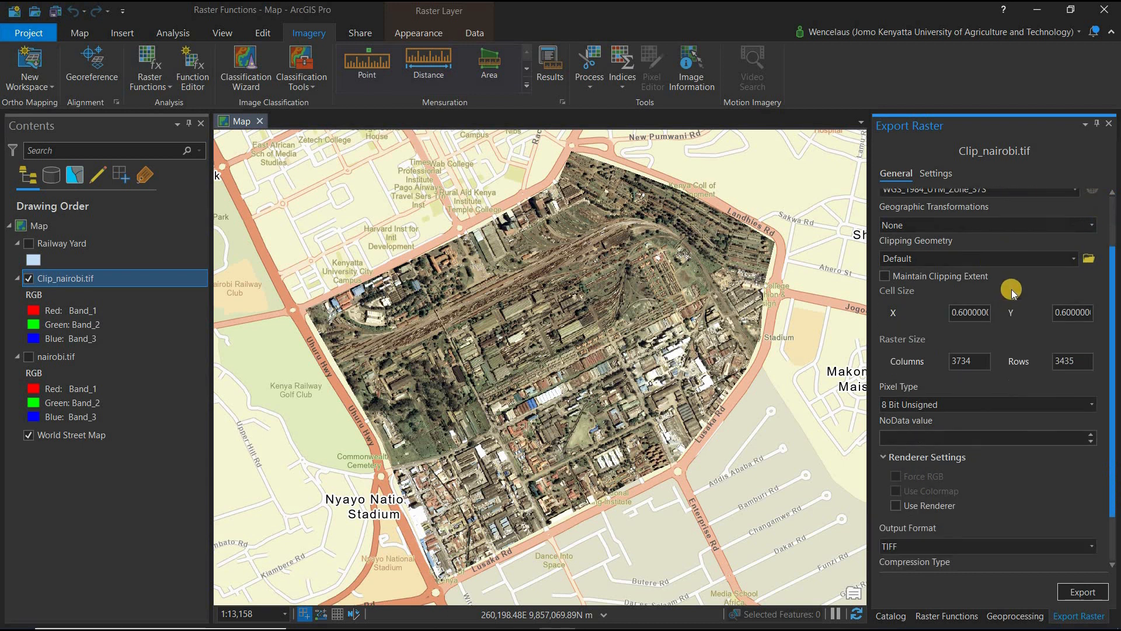
scroll(1011, 310, "up", 1)
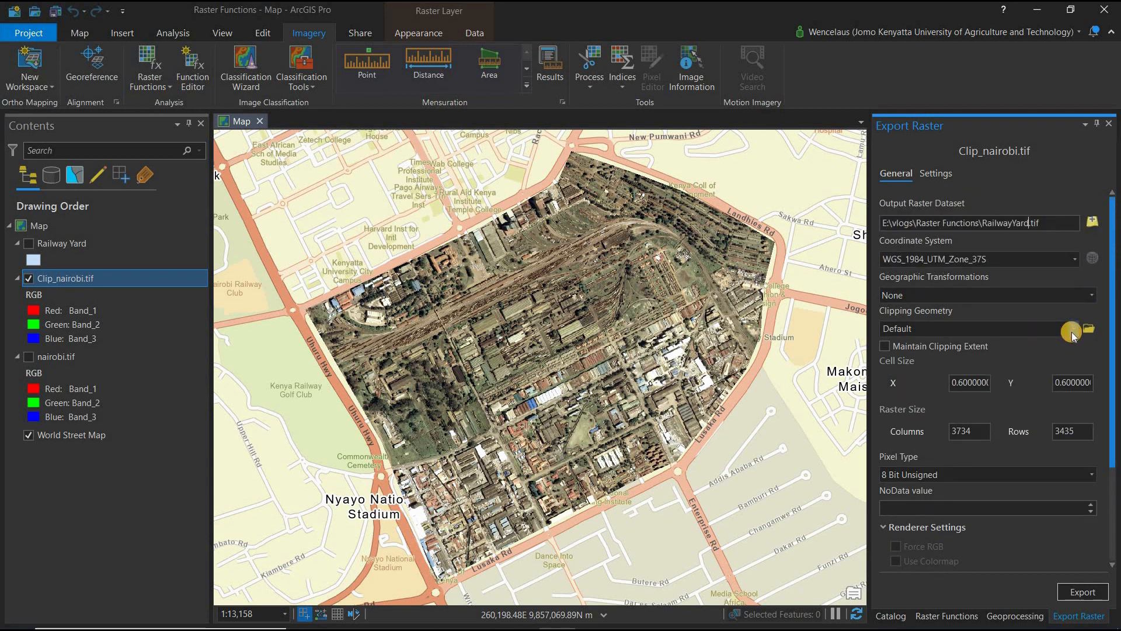
left_click(1072, 332)
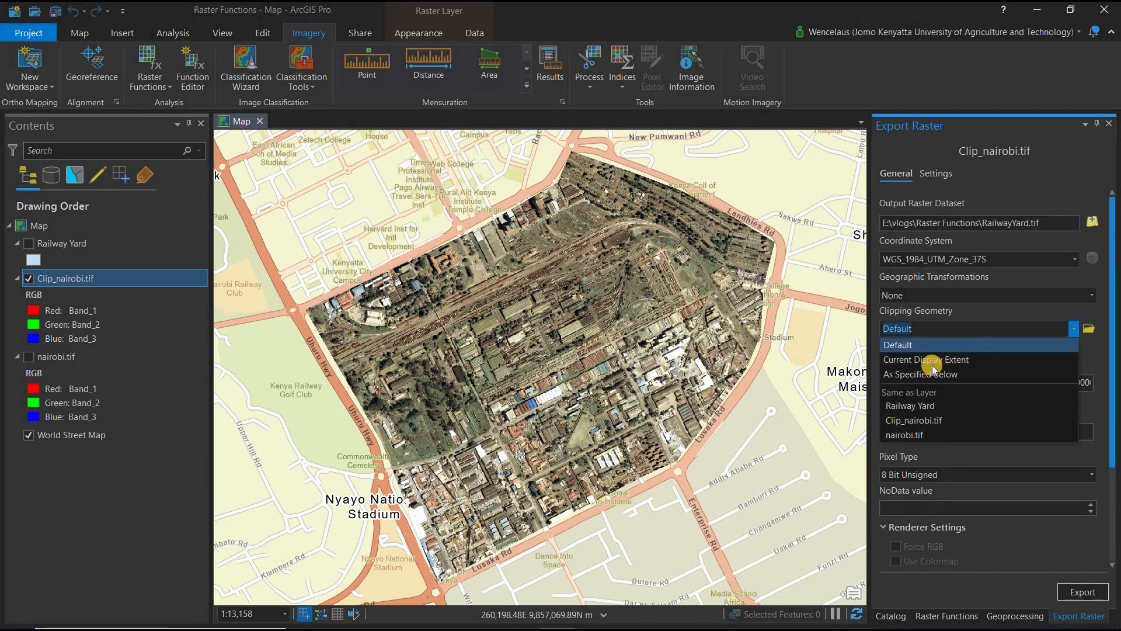
left_click(923, 420)
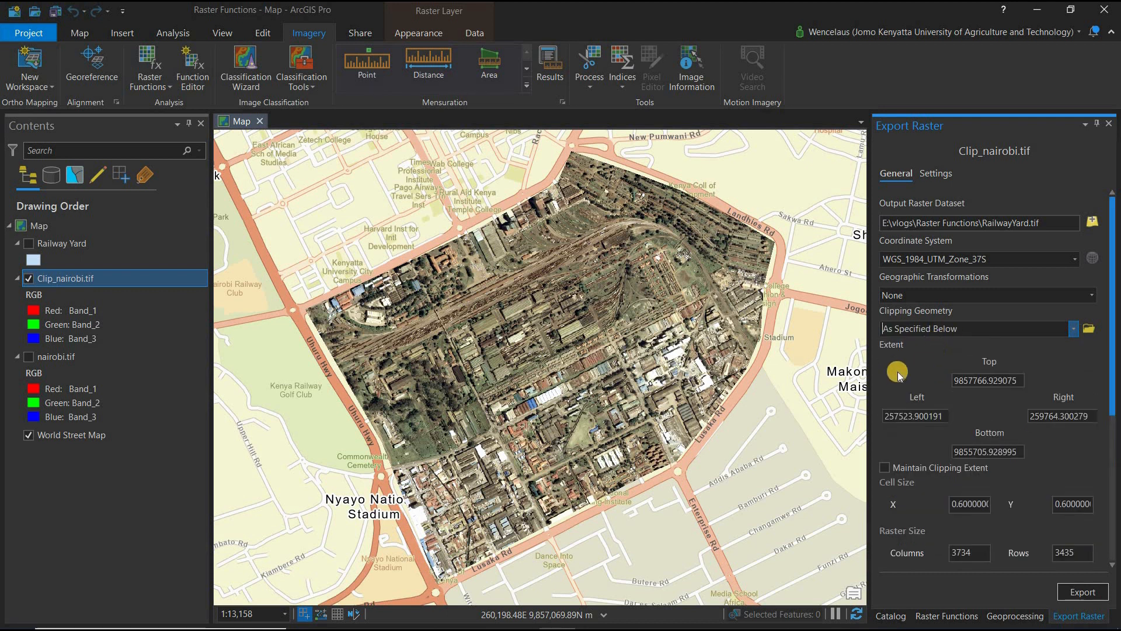
Step: Set the NoData value to 0 and export the clipped raster in TIFF format
scroll(915, 368, "down", 1)
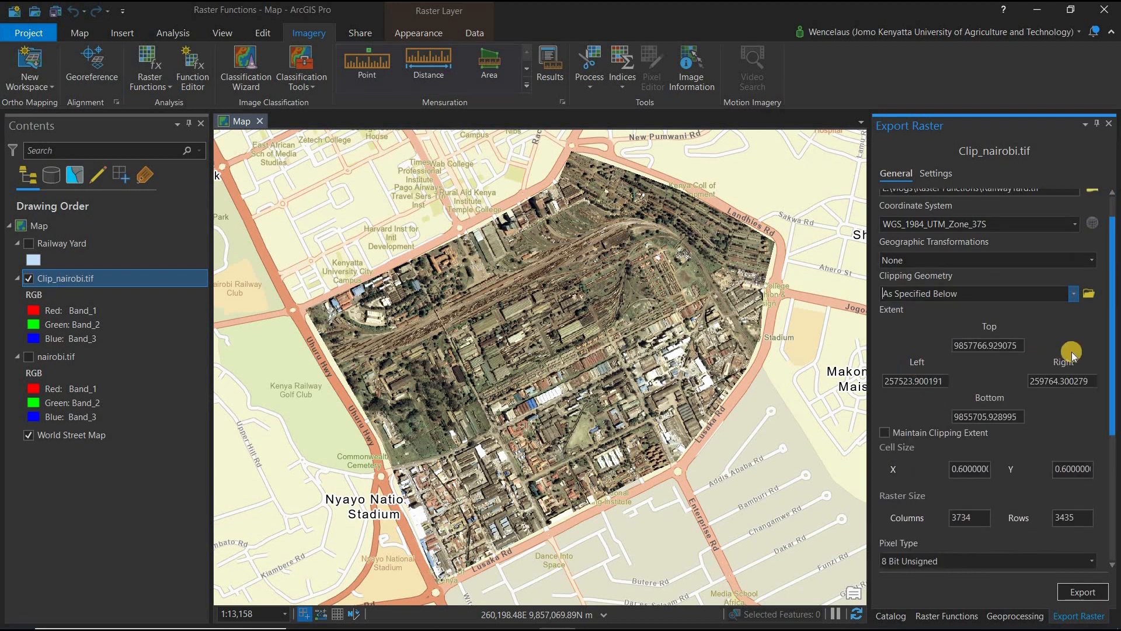
scroll(1071, 350, "down", 1)
scroll(1092, 321, "down", 4)
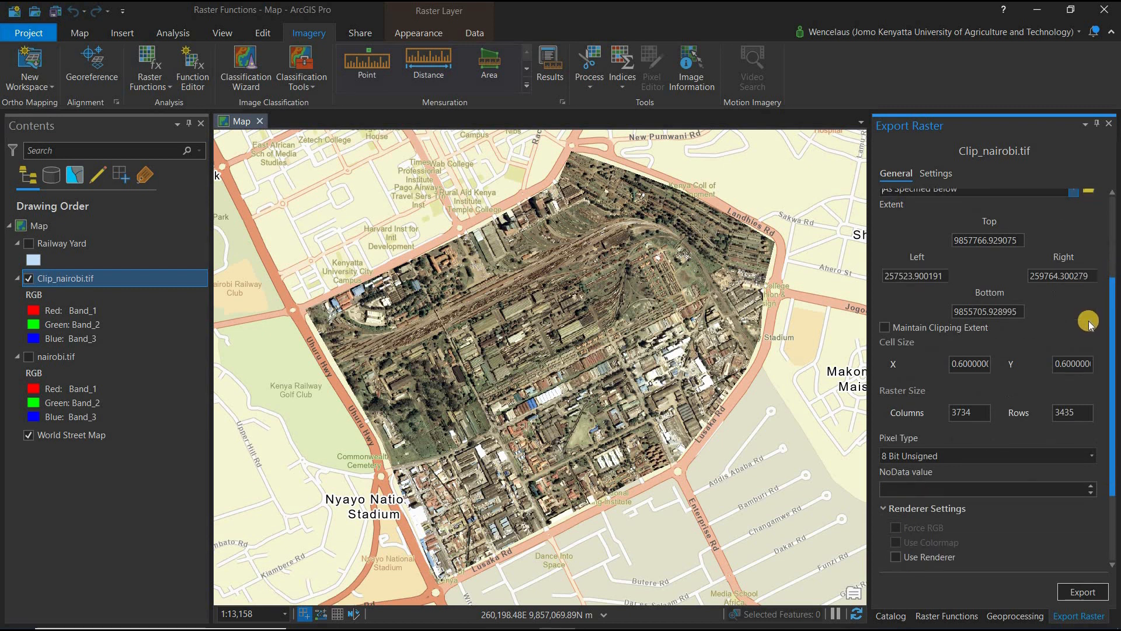
scroll(1086, 332, "down", 1)
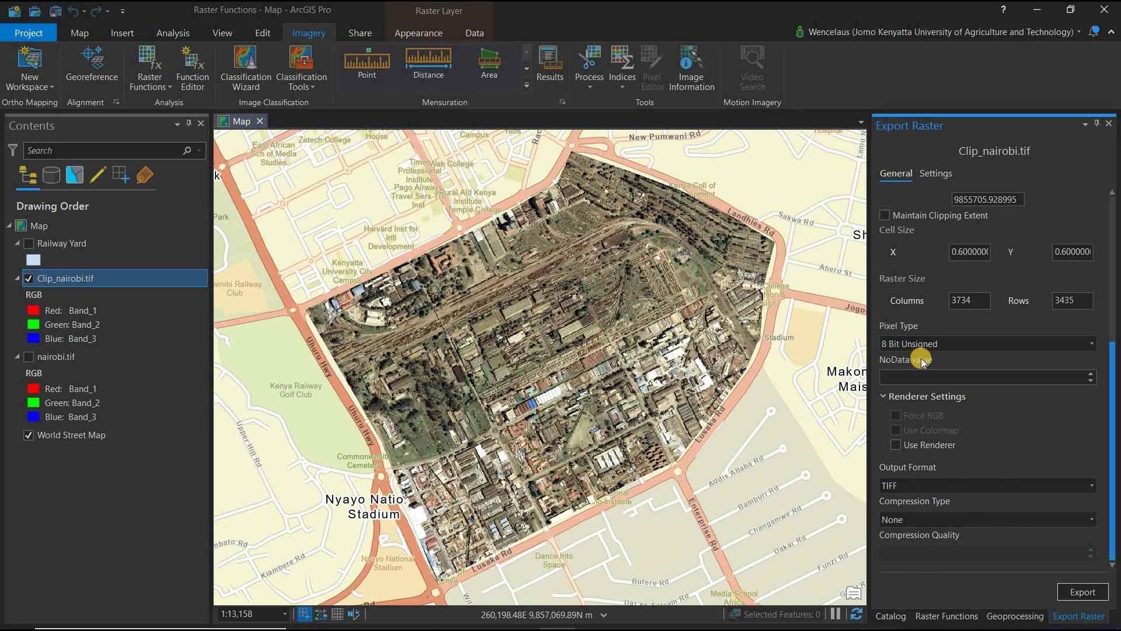
left_click(1087, 374)
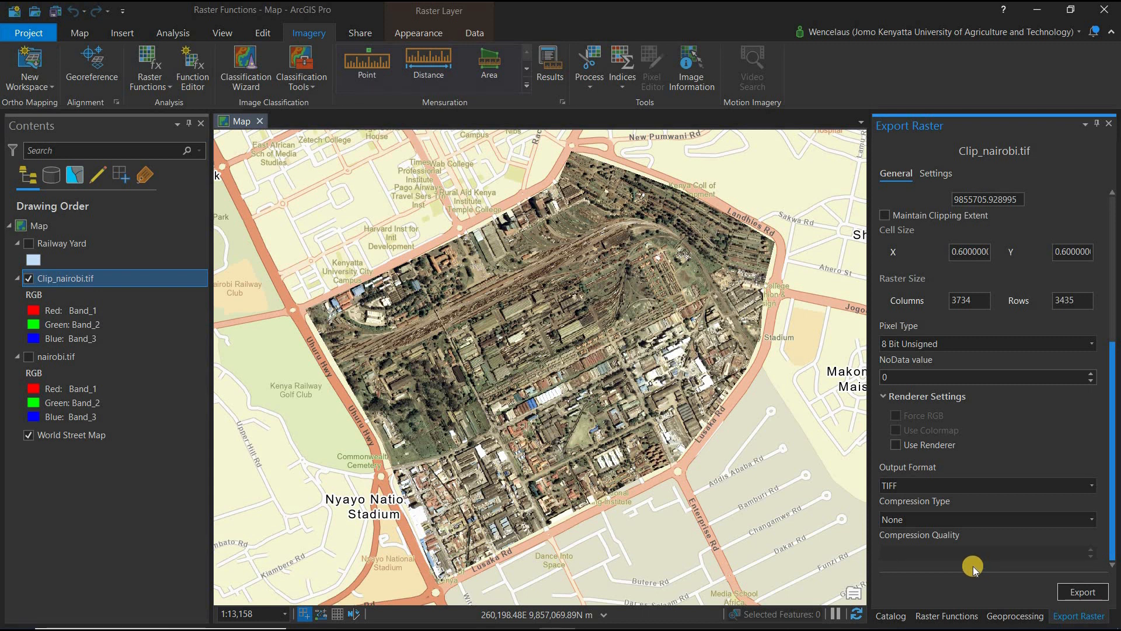
left_click(1083, 592)
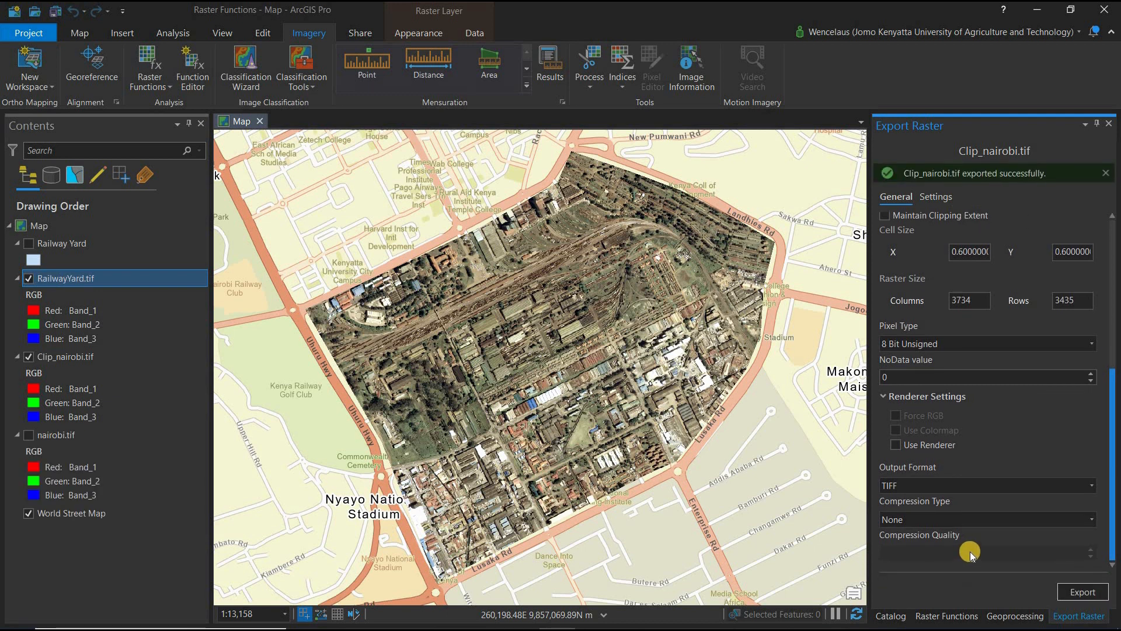
Step: Hide the Clip_nairobi.tif layer and refresh the Raster Functions folder in the project catalog
left_click(27, 359)
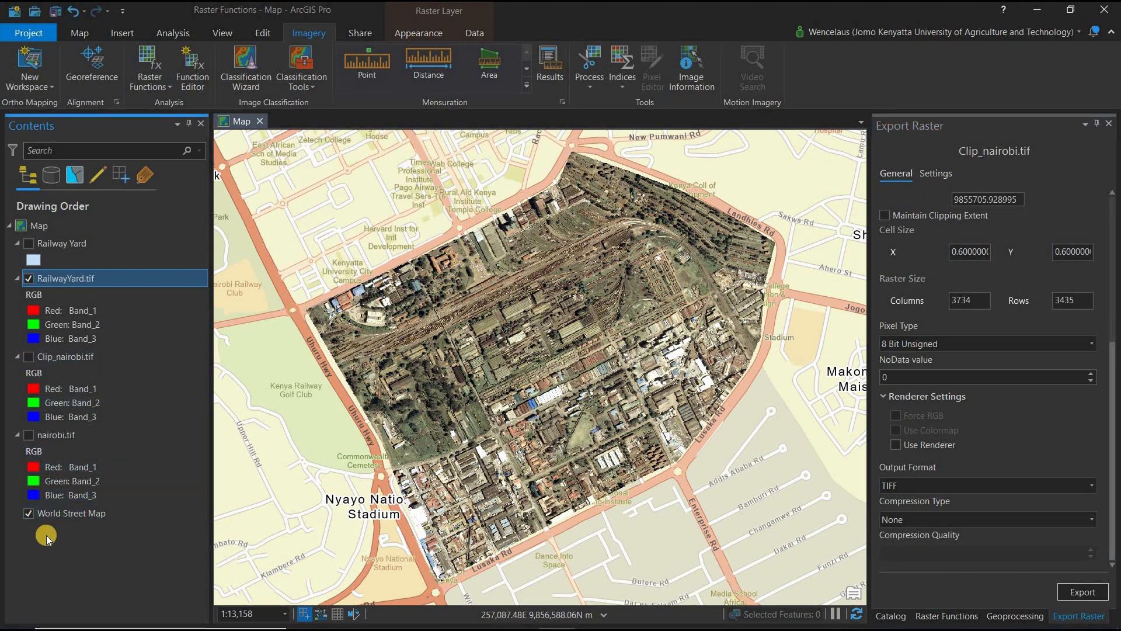
left_click(896, 615)
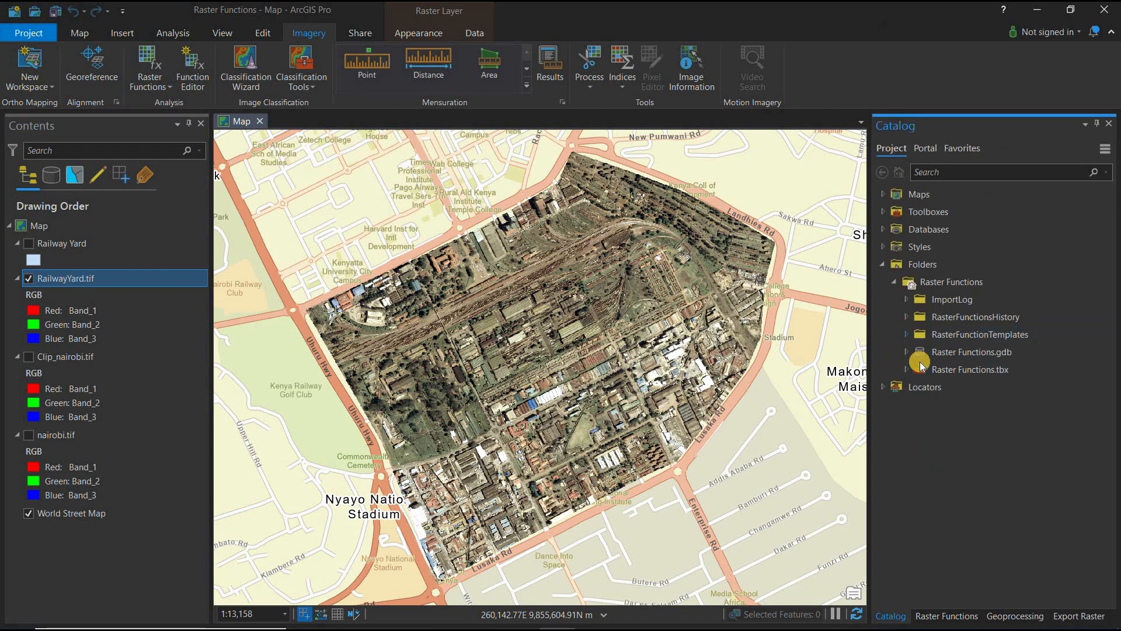
right_click(937, 282)
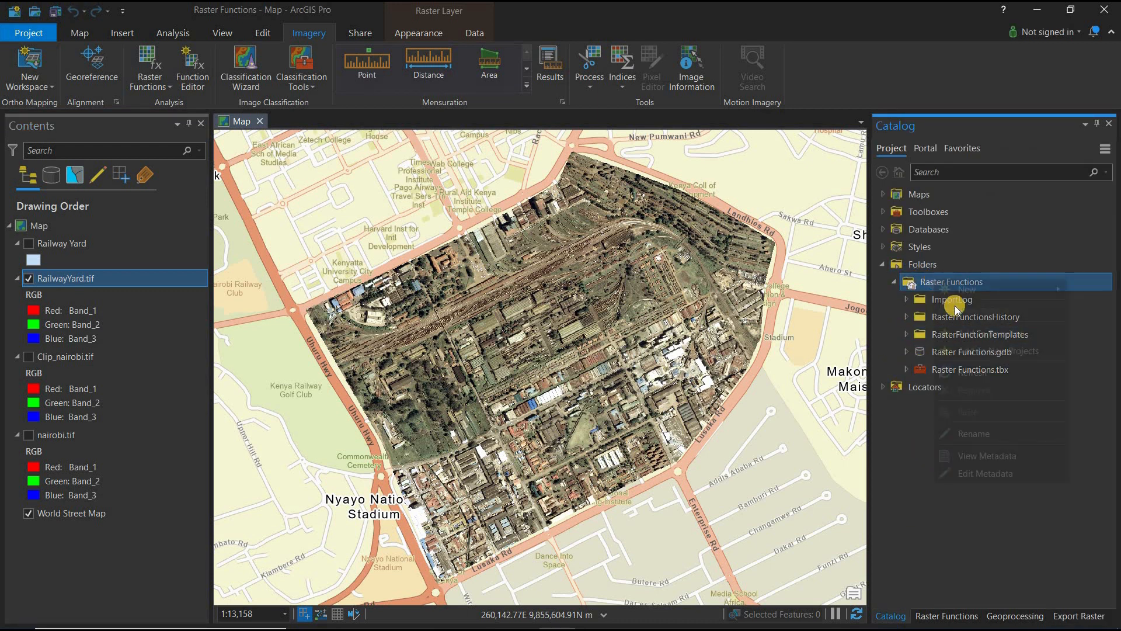
left_click(965, 372)
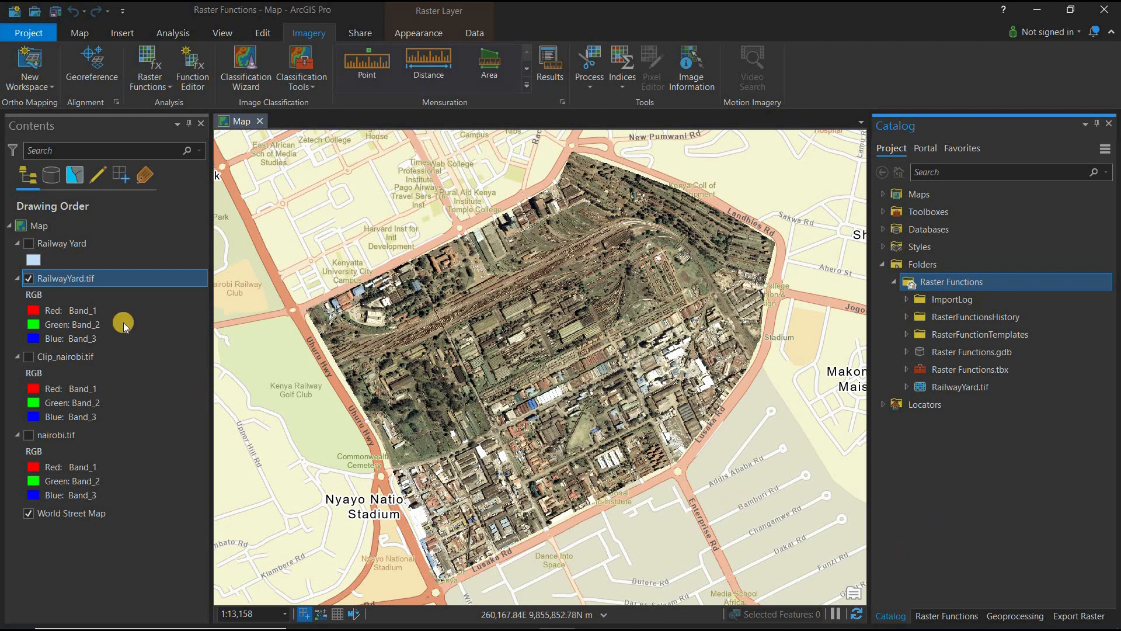
Step: Hide the RailwayYard.tif layer, show nairobi.tif and zoom the map to its full extent
left_click(28, 278)
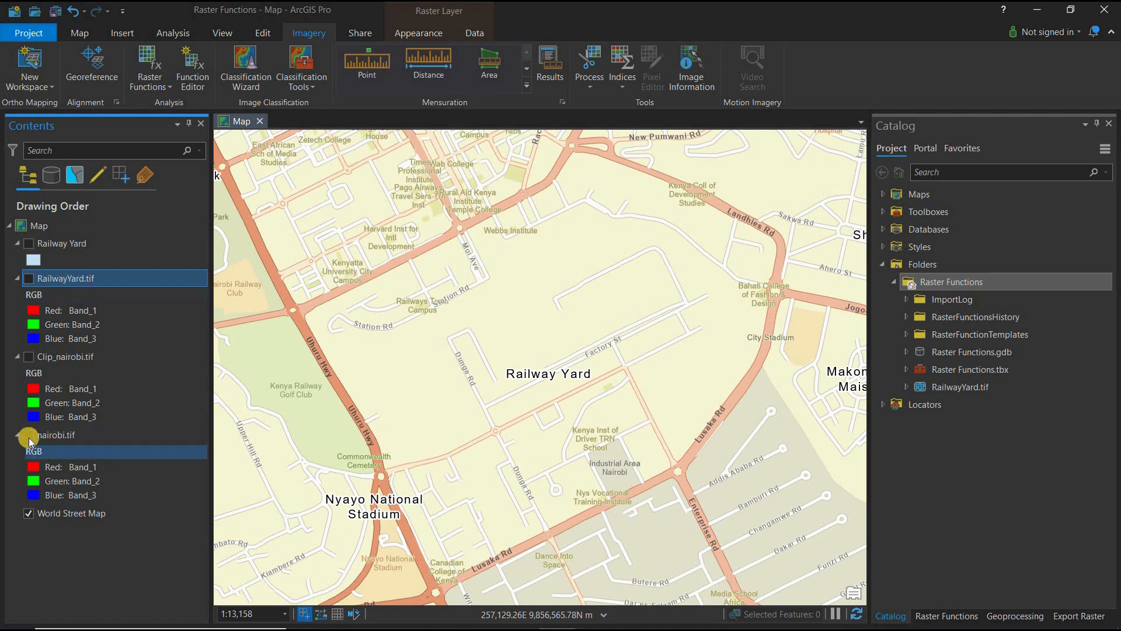
left_click(28, 435)
right_click(61, 436)
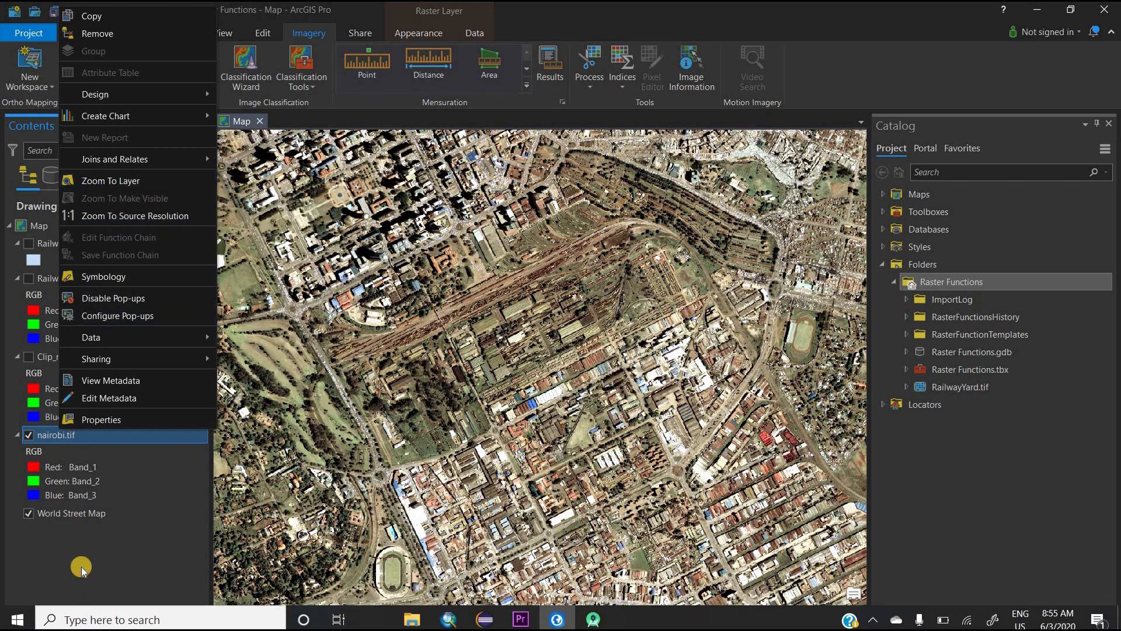
left_click(63, 431)
right_click(62, 431)
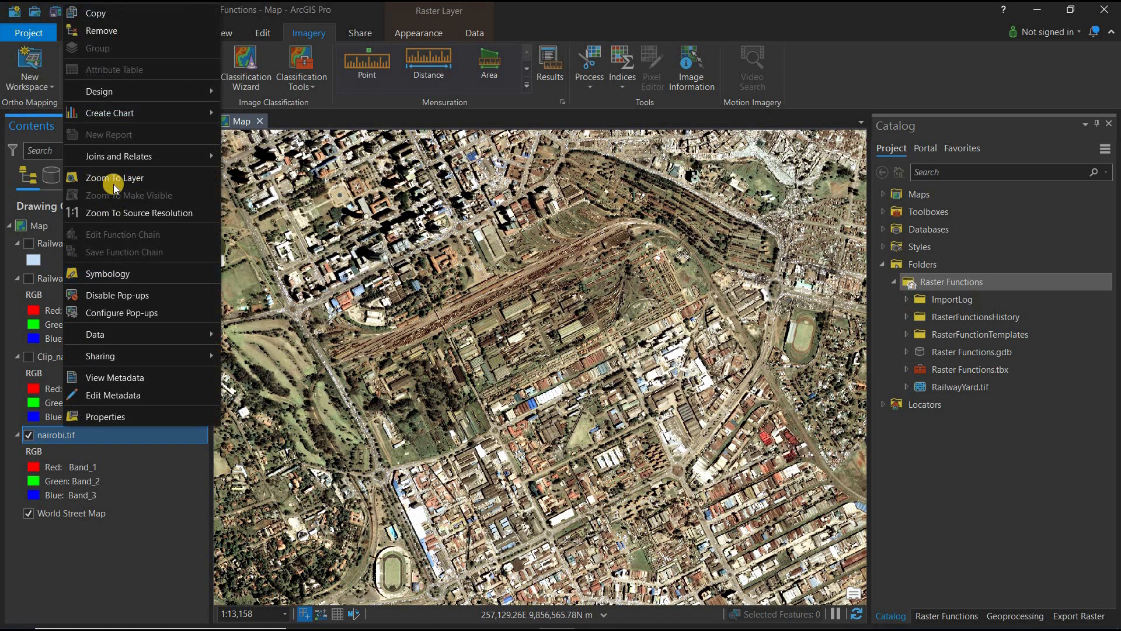
left_click(115, 178)
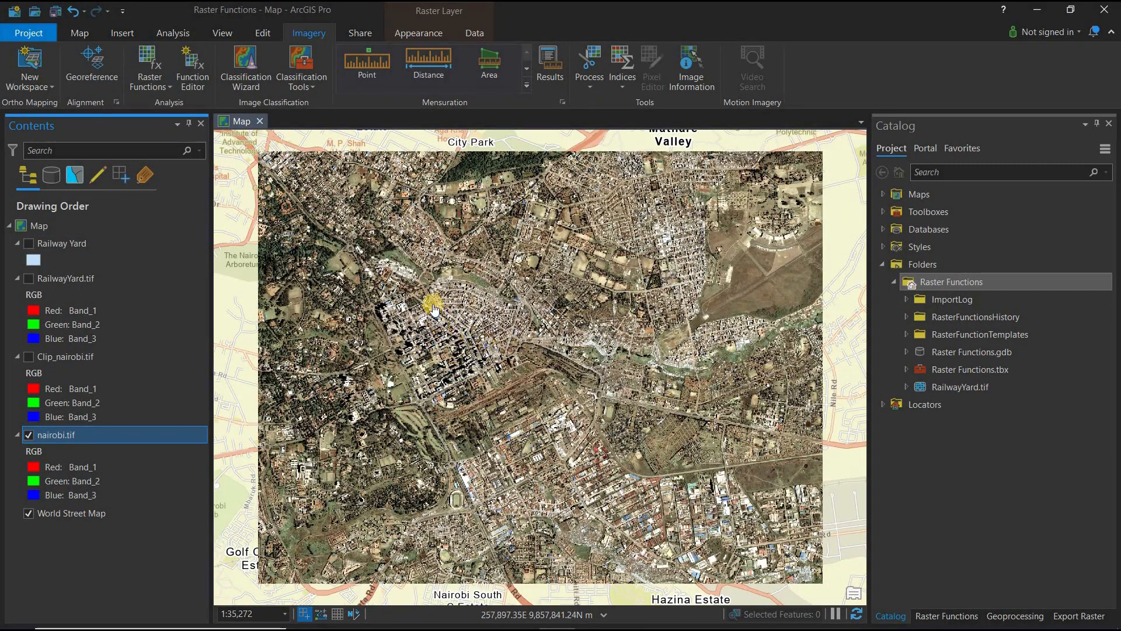
Step: Frame the dense city-centre blocks north-west of the railway yard in the map at a scale of about 1:9,246
scroll(422, 322, "up", 3)
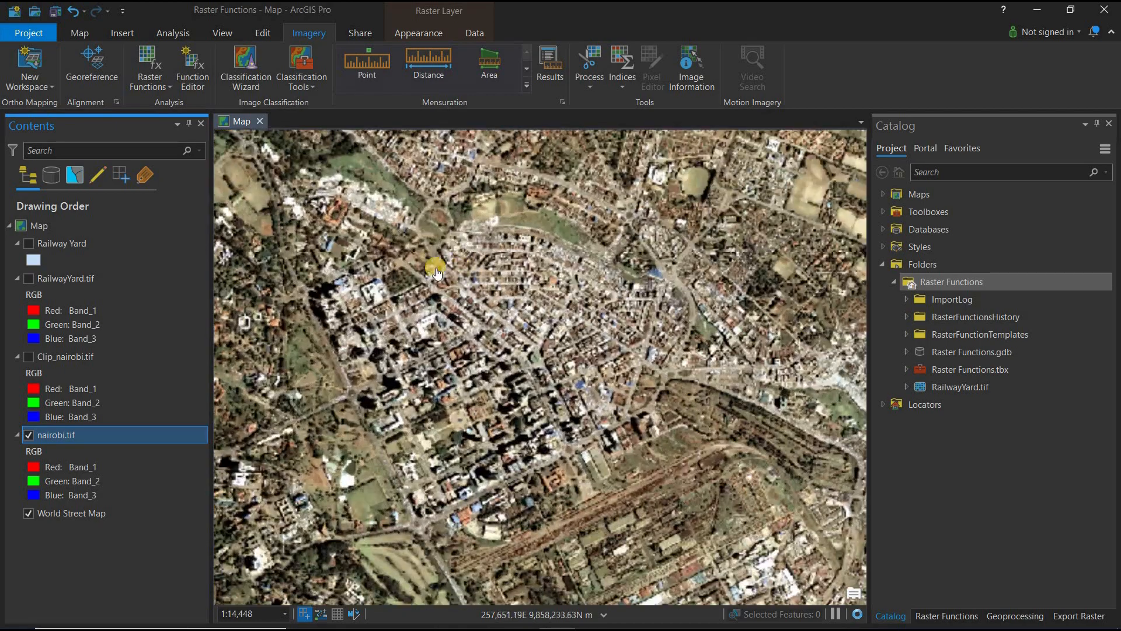
scroll(452, 385, "down", 1)
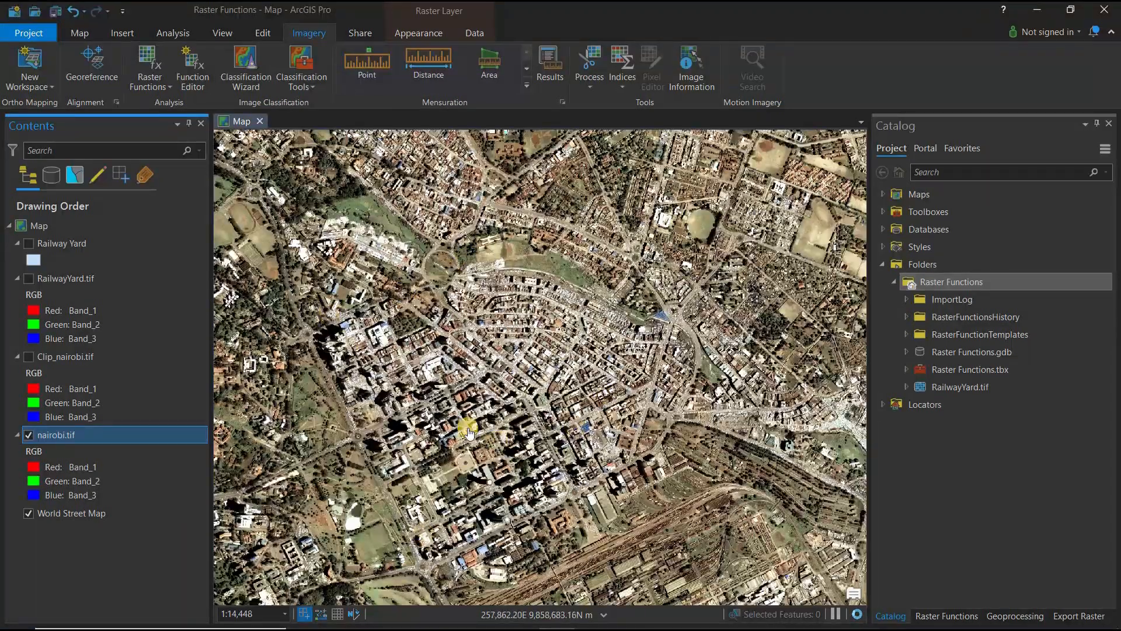
scroll(431, 414, "up", 2)
left_click_drag(449, 522, 445, 467)
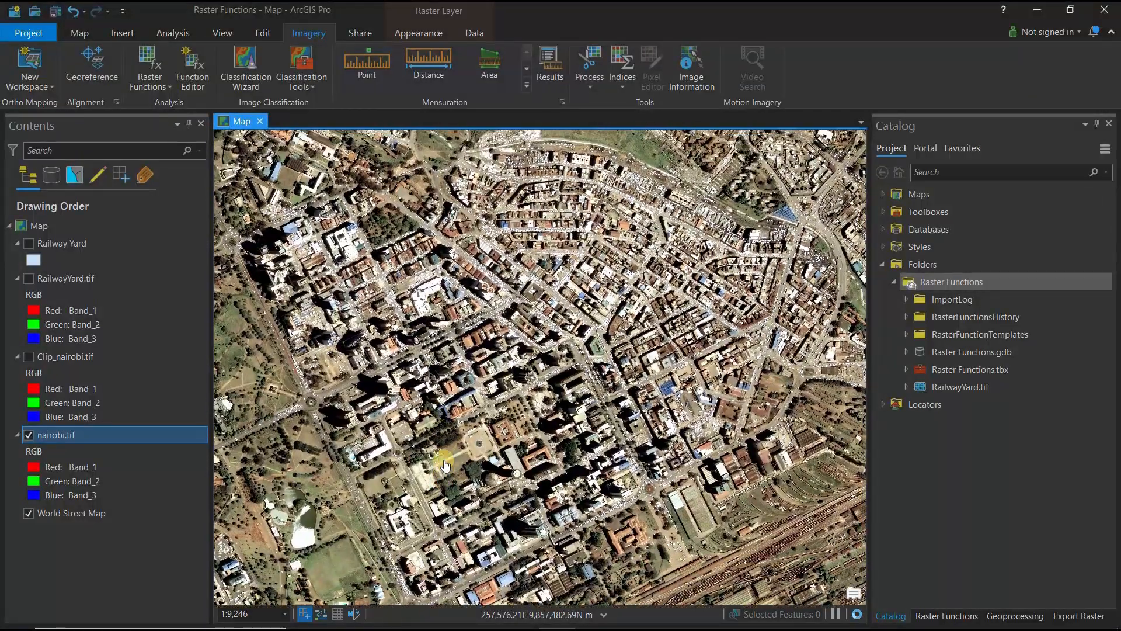
Step: Open the Clip raster function and set nairobi.tif as its input raster
left_click(146, 54)
left_click(910, 230)
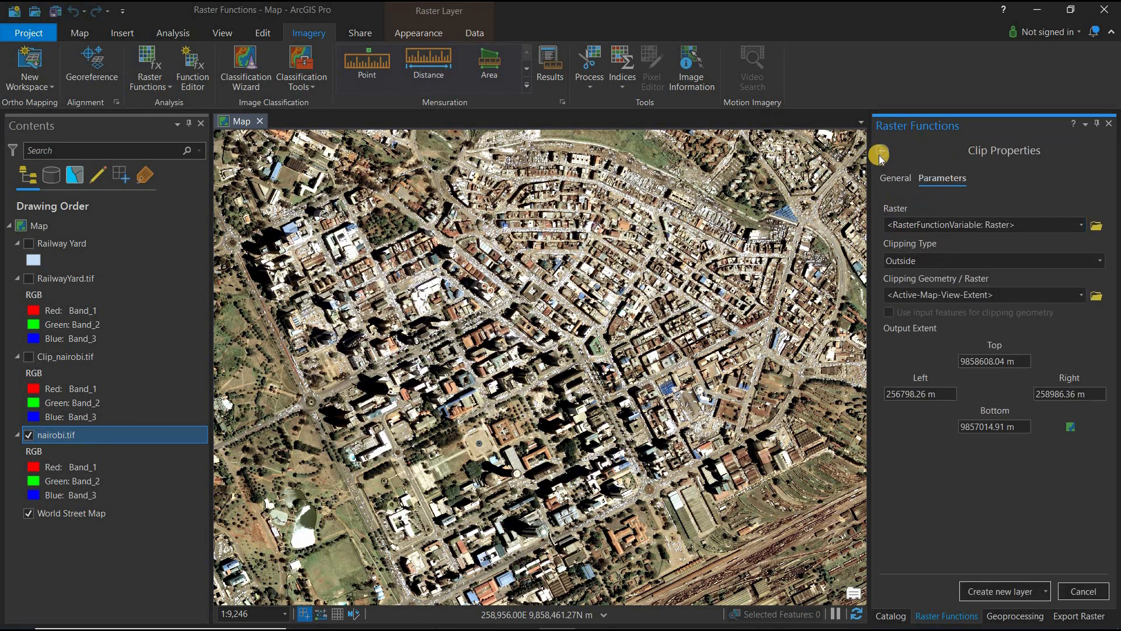
left_click(879, 151)
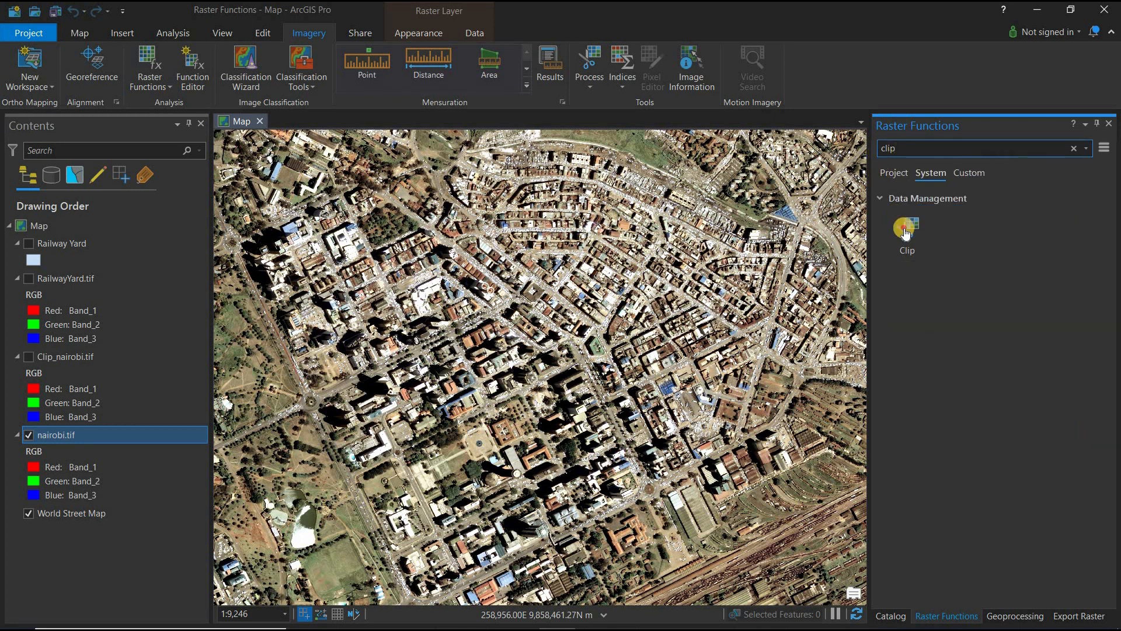
left_click(907, 230)
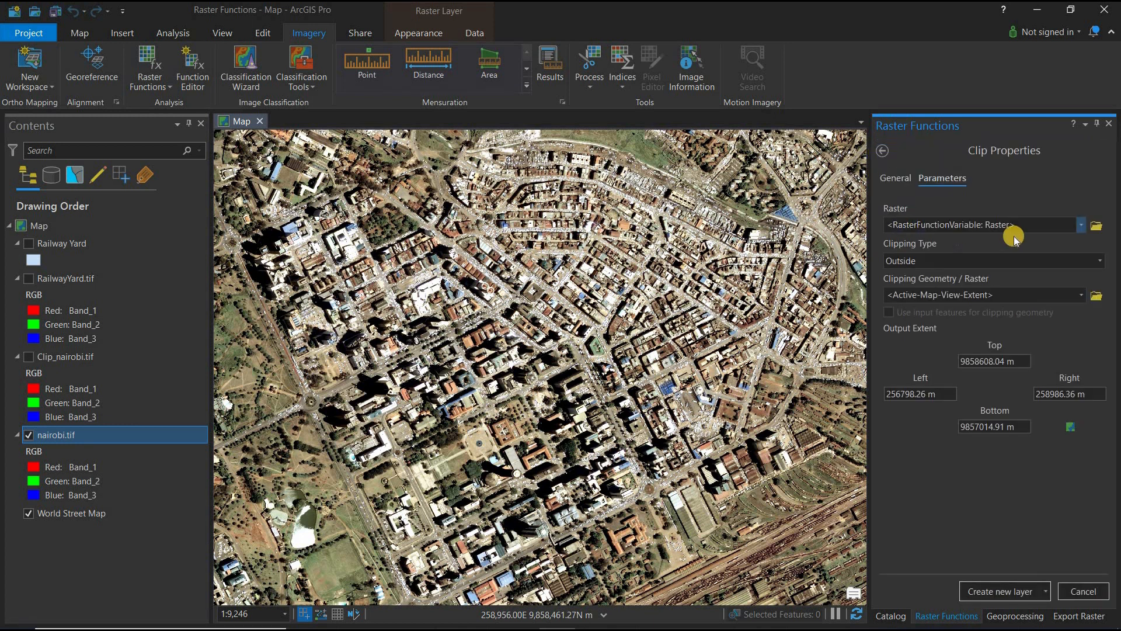
left_click(1080, 225)
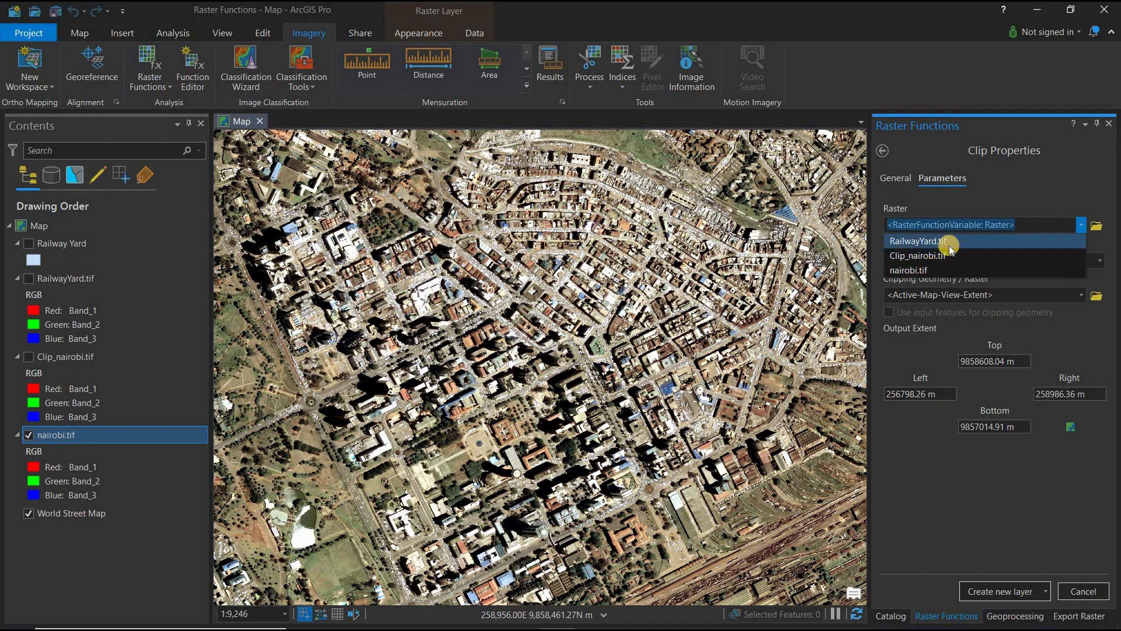
left_click(939, 271)
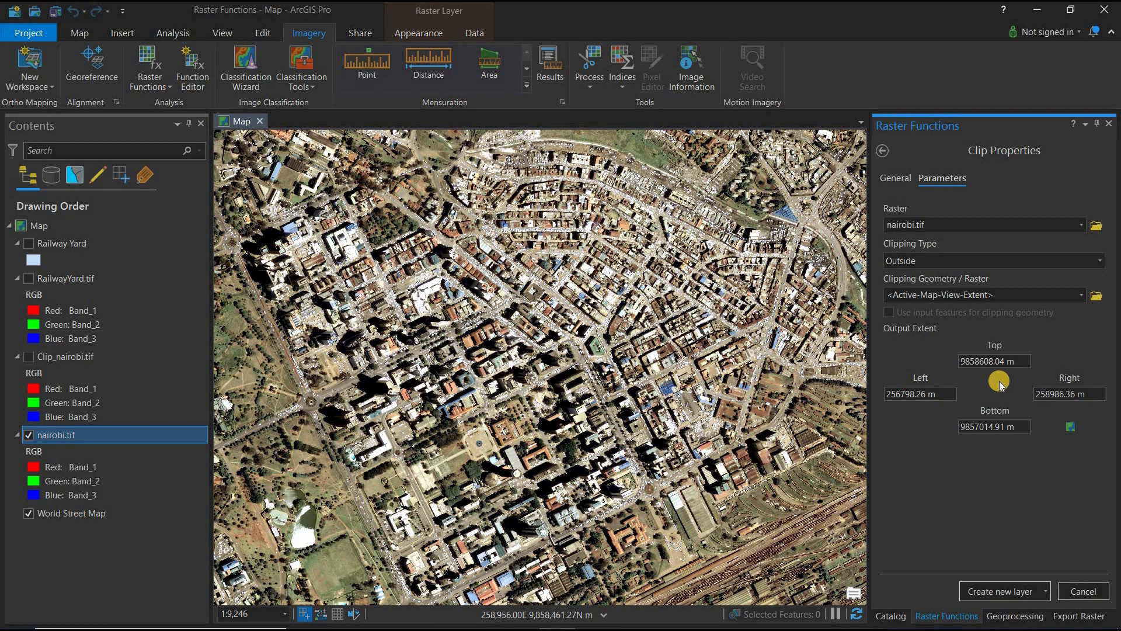
Step: Set the clip's output extent from the active map view, framed on the city centre at 1:9,246
left_click(1072, 427)
scroll(646, 413, "up", 2)
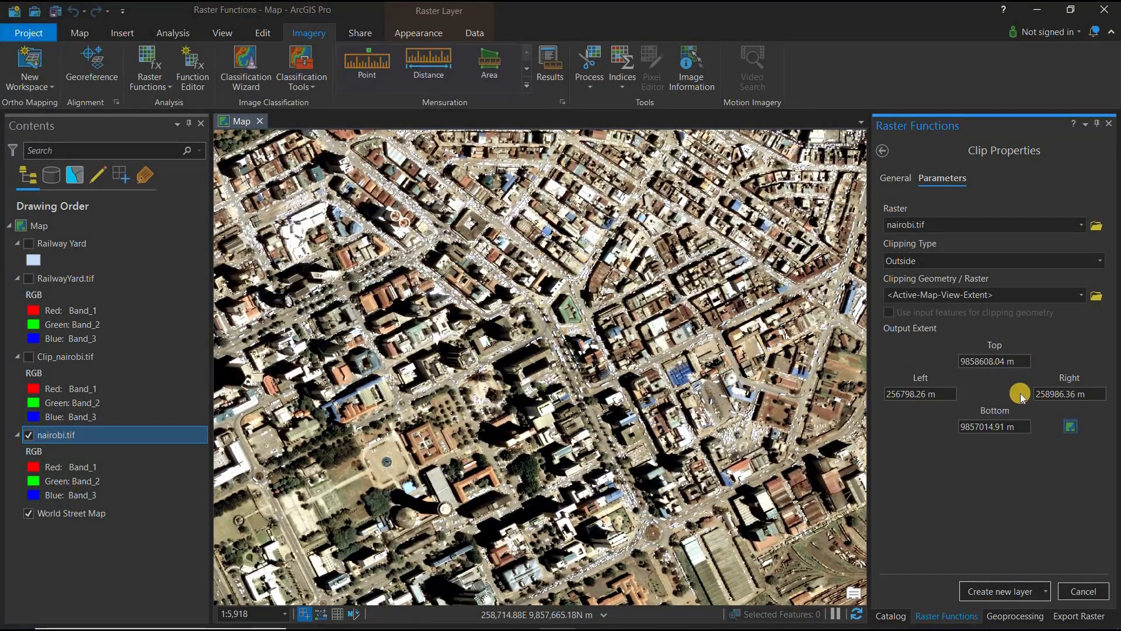
left_click(1069, 428)
scroll(653, 441, "down", 2)
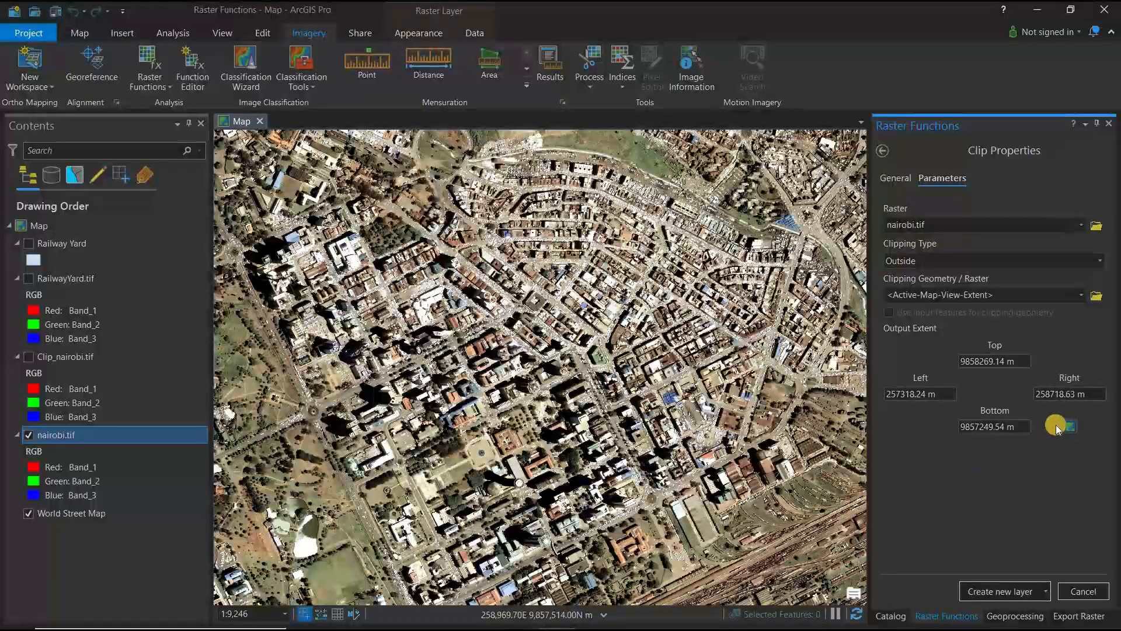
left_click(1069, 426)
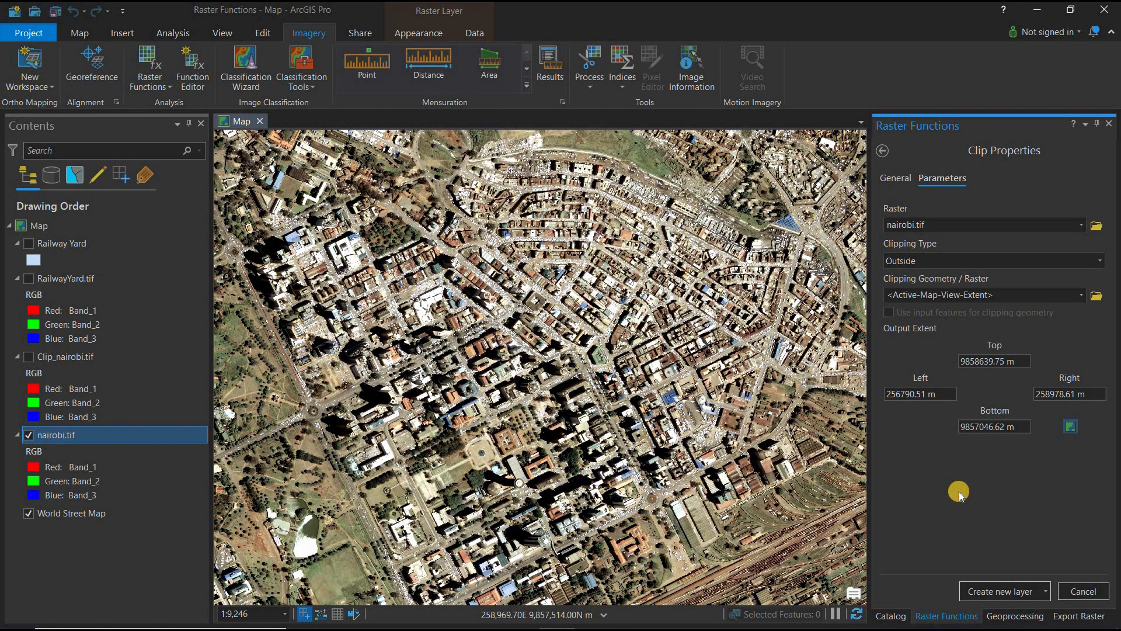
Step: Create the clipped city-centre raster as a new layer and hide the nairobi.tif layer
left_click(989, 588)
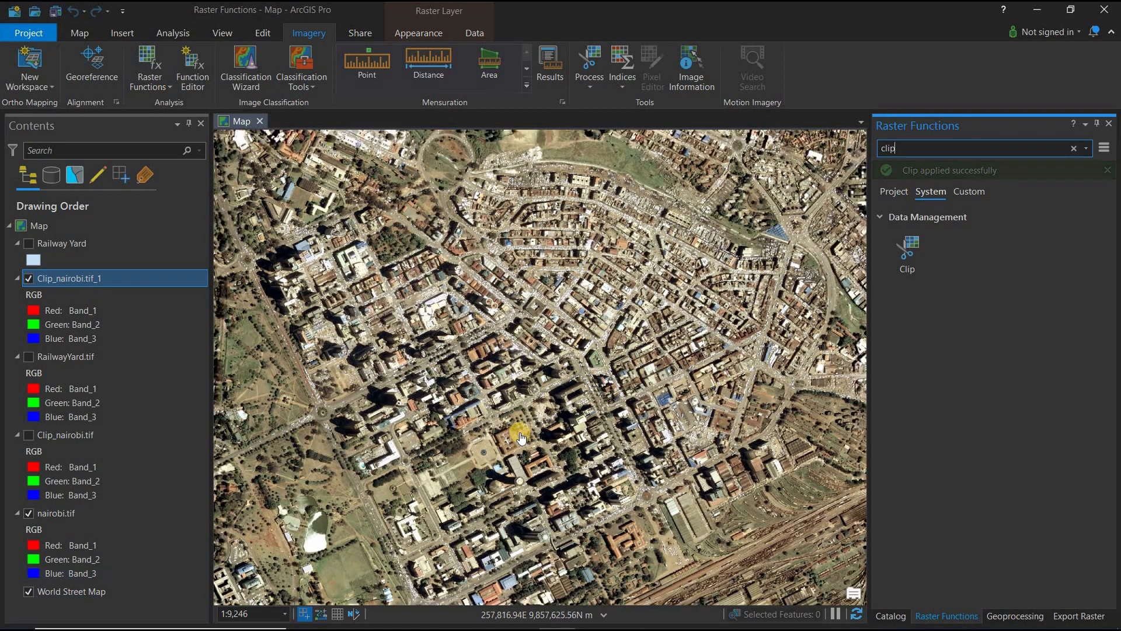
scroll(521, 438, "down", 2)
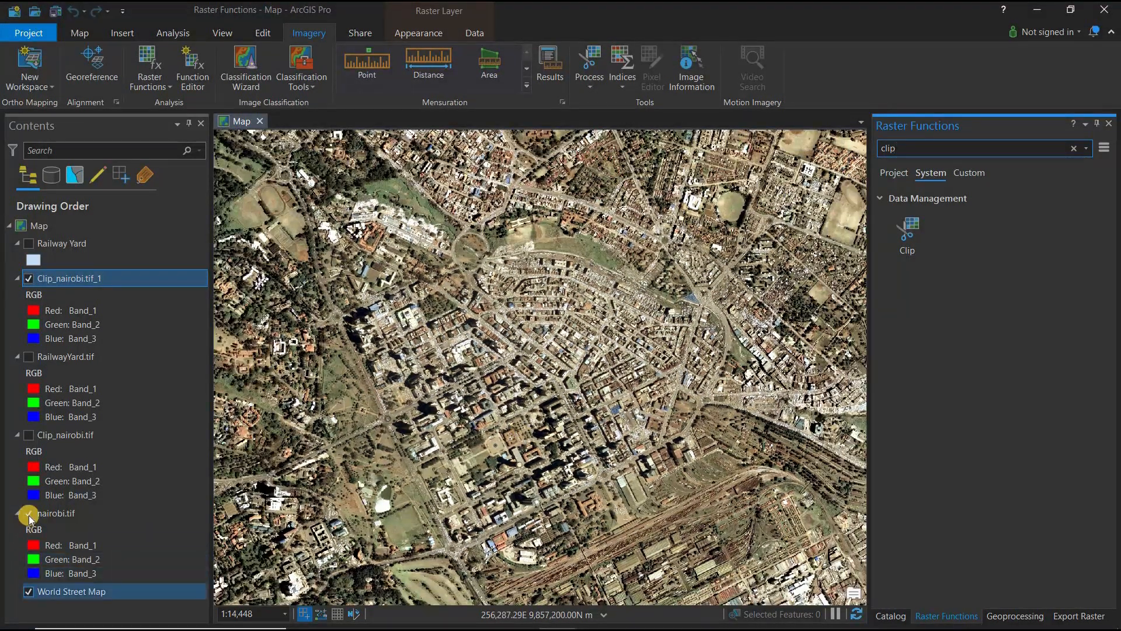
left_click(29, 513)
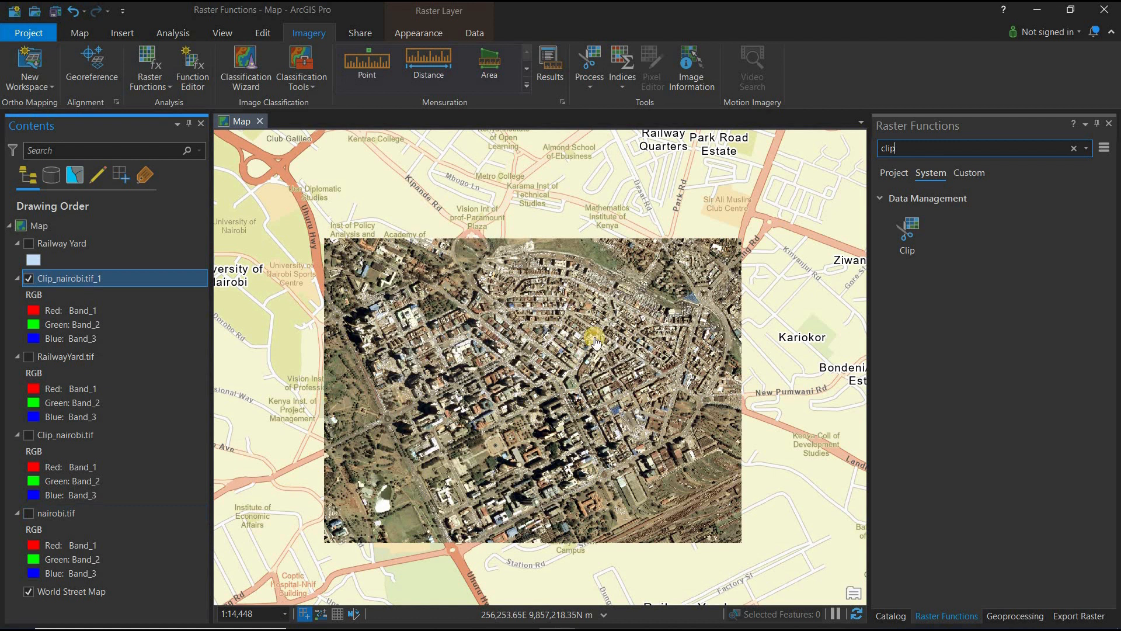